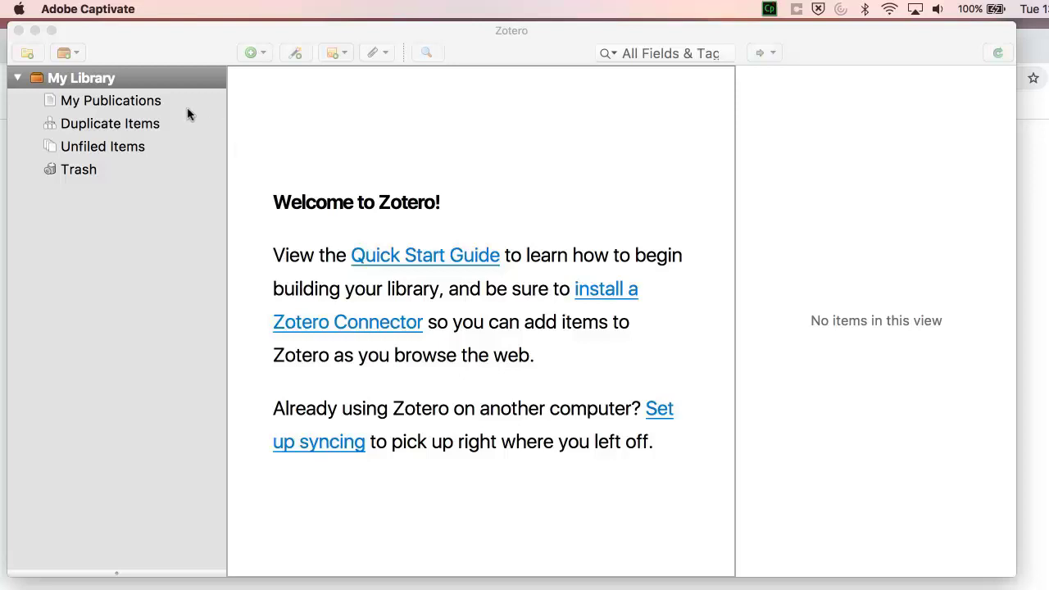
# Step: Create a new collection named "Zotero training" in My Library
pyautogui.click(107, 81)
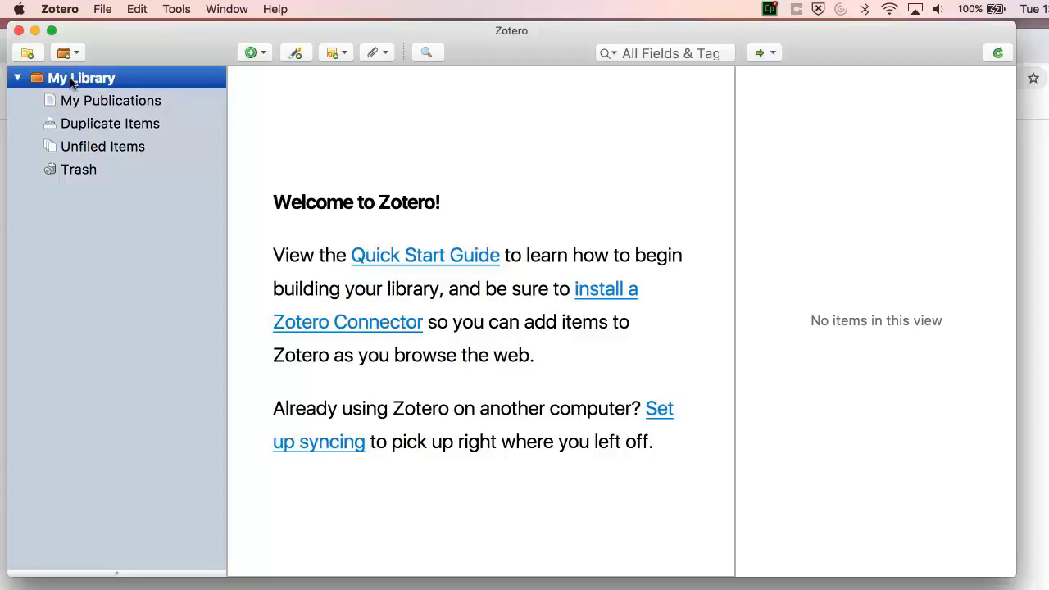
pyautogui.click(37, 52)
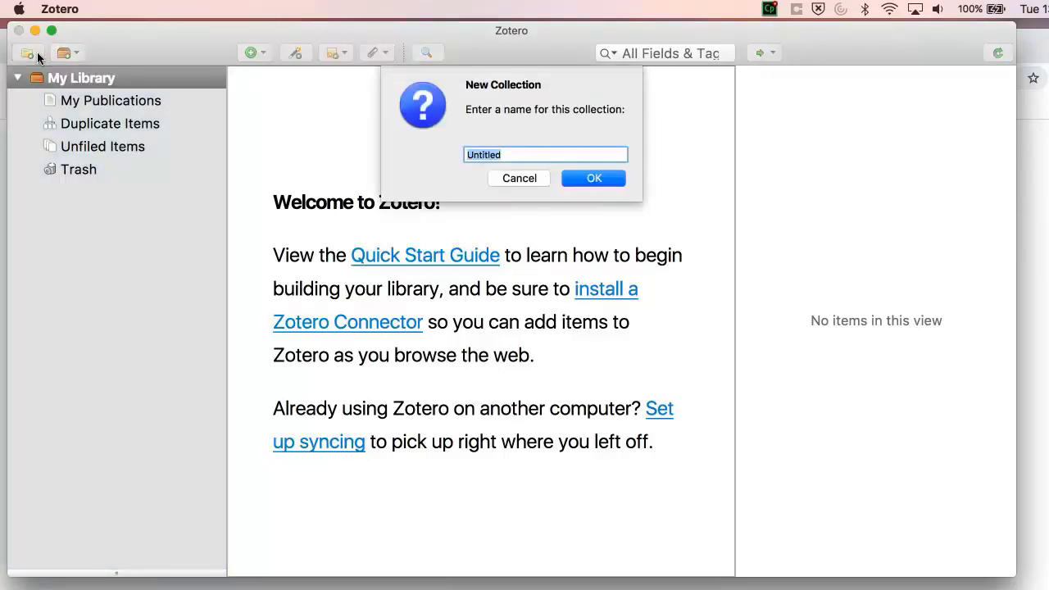
pyautogui.write('Zotero training')
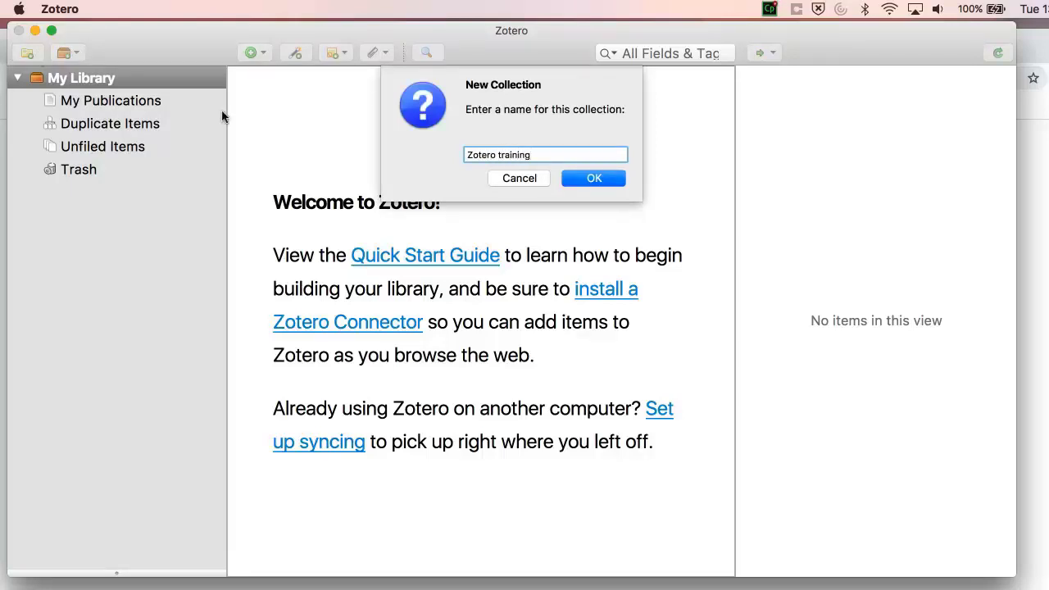
pyautogui.click(606, 179)
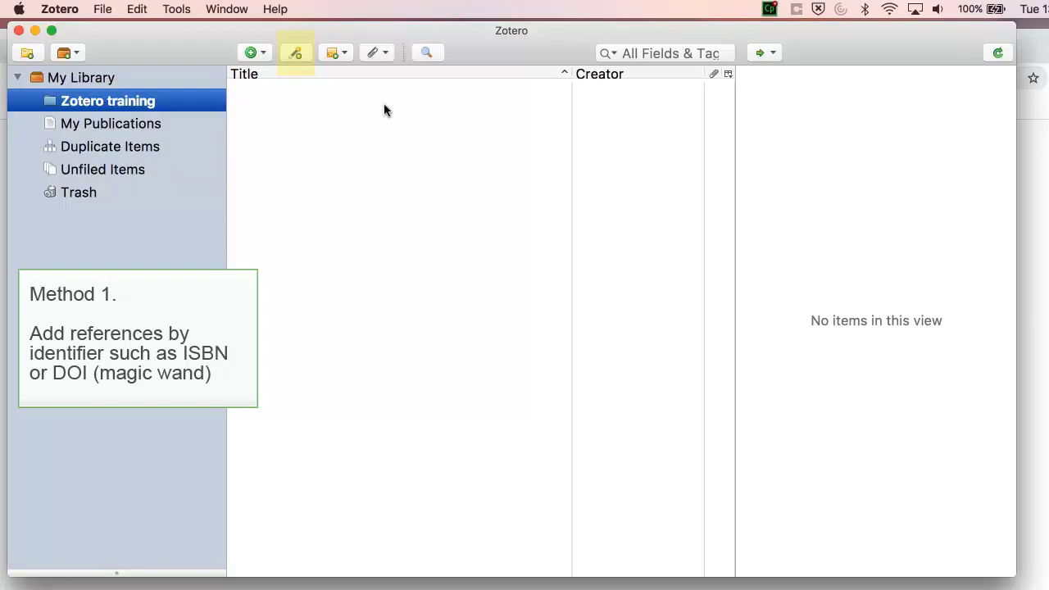
pyautogui.click(296, 52)
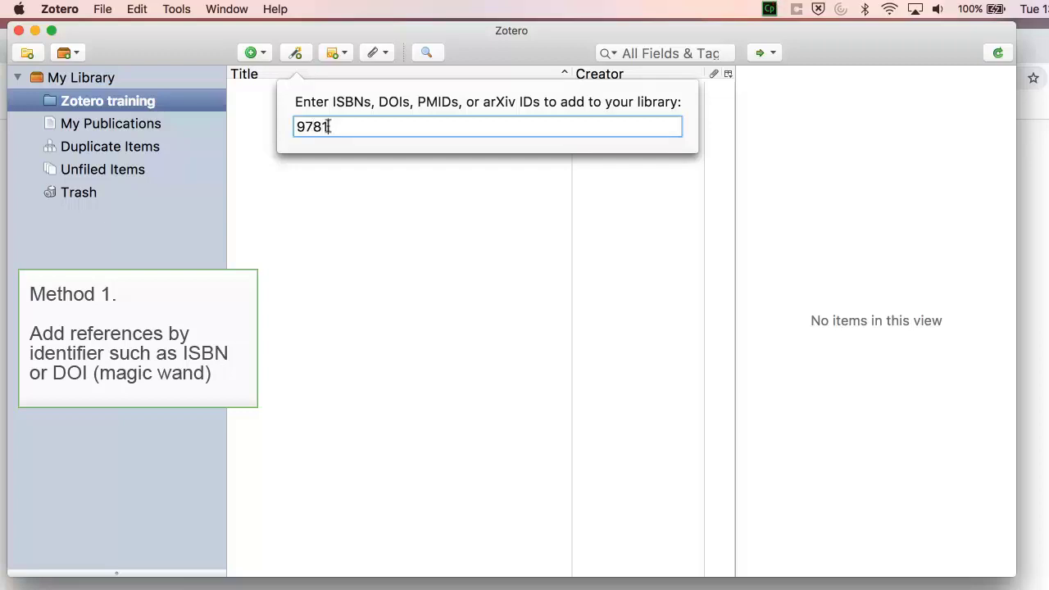
pyautogui.write('978113755050')
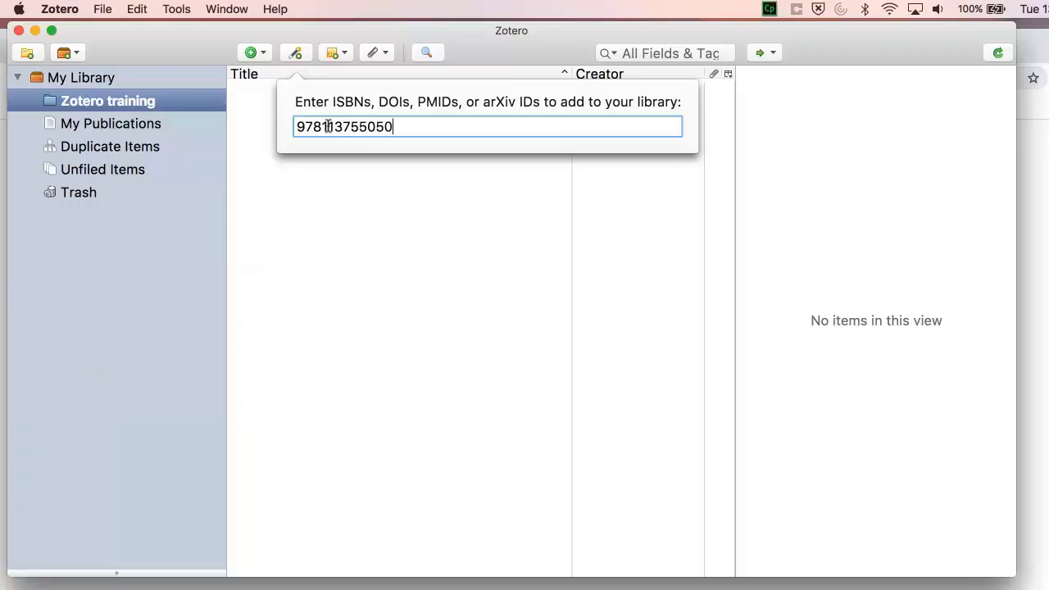
pyautogui.write('7')
pyautogui.press('Return')
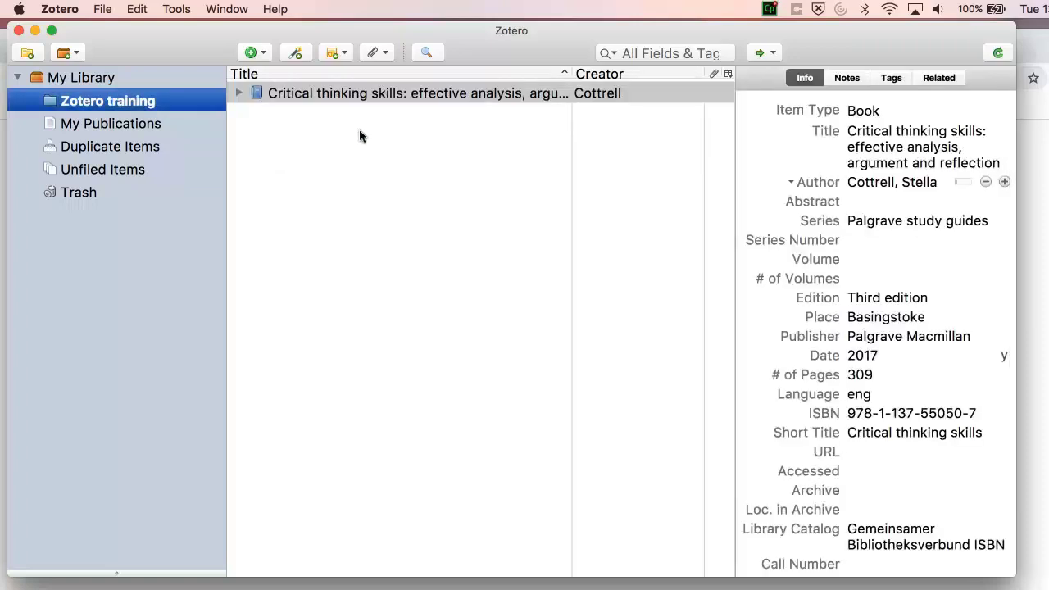
# Step: Select the Critical thinking skills book and examine its bibliographic fields from title and author through to library catalog
pyautogui.click(374, 102)
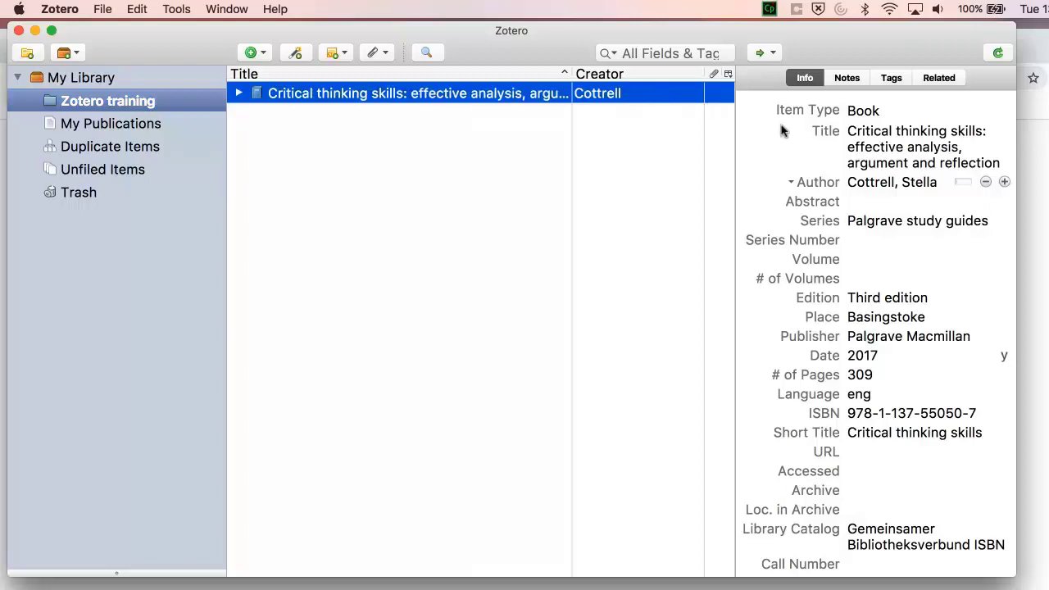
pyautogui.click(851, 127)
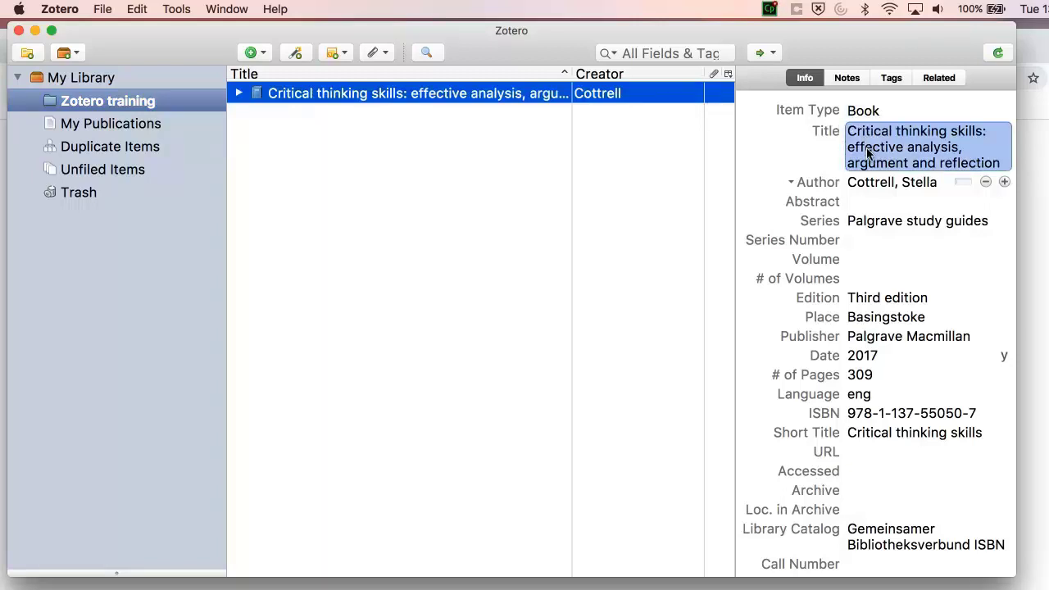
pyautogui.click(880, 182)
pyautogui.click(881, 204)
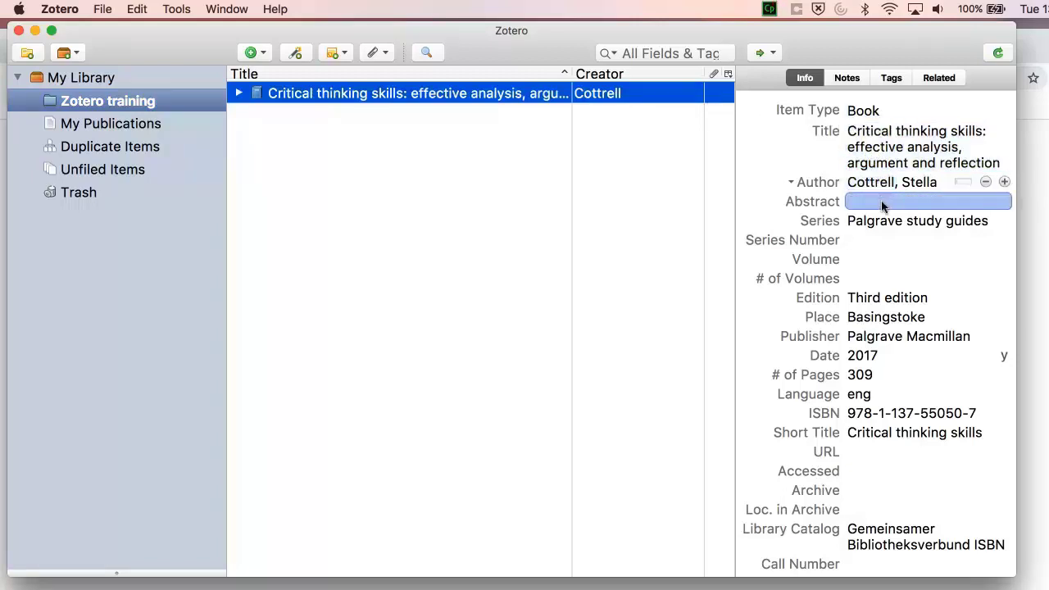
pyautogui.click(881, 221)
pyautogui.click(883, 278)
pyautogui.click(885, 297)
pyautogui.click(886, 317)
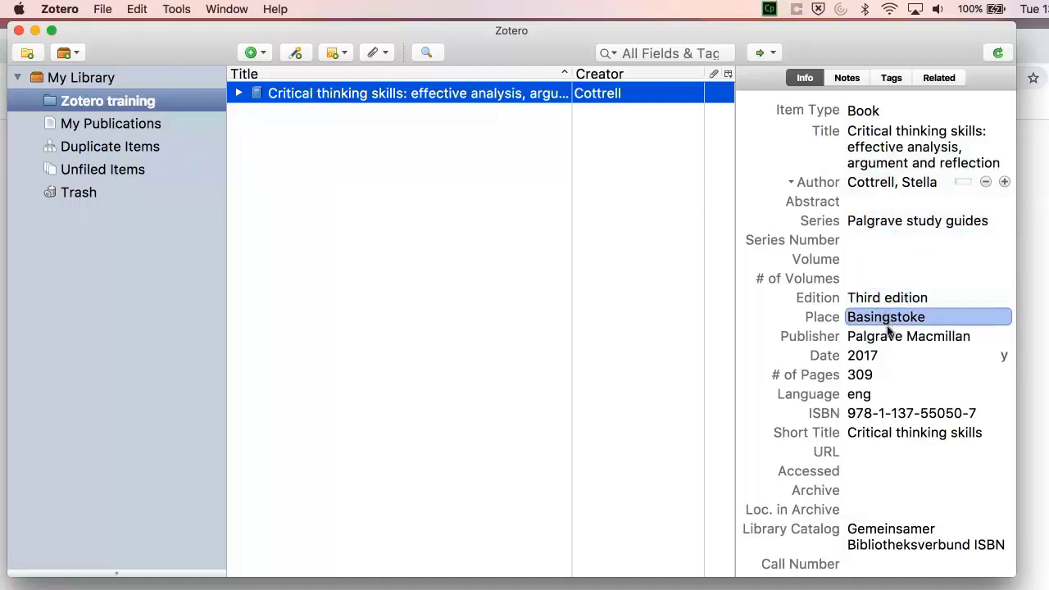
pyautogui.click(885, 336)
pyautogui.click(883, 353)
pyautogui.click(884, 374)
pyautogui.click(884, 394)
pyautogui.click(885, 413)
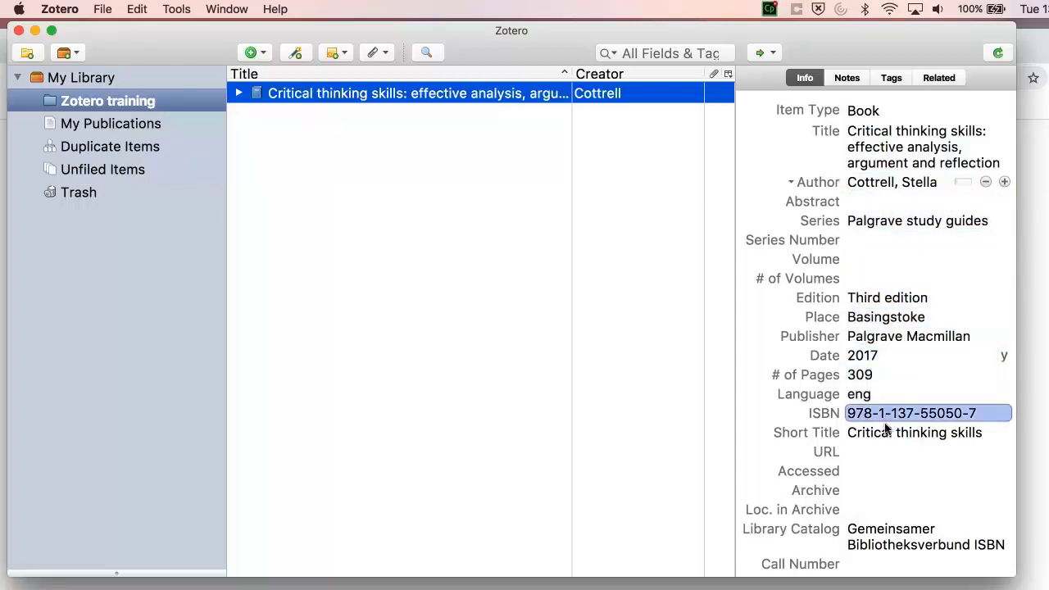
pyautogui.click(885, 432)
pyautogui.click(889, 488)
pyautogui.click(889, 509)
pyautogui.click(877, 535)
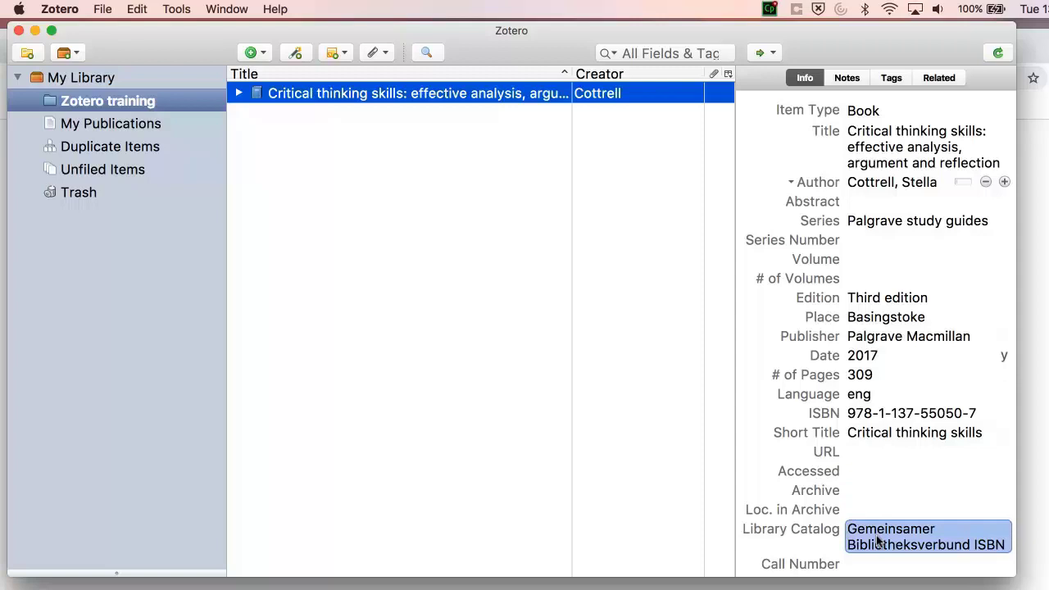
pyautogui.click(881, 509)
pyautogui.click(883, 355)
pyautogui.click(885, 278)
pyautogui.click(885, 221)
pyautogui.click(887, 201)
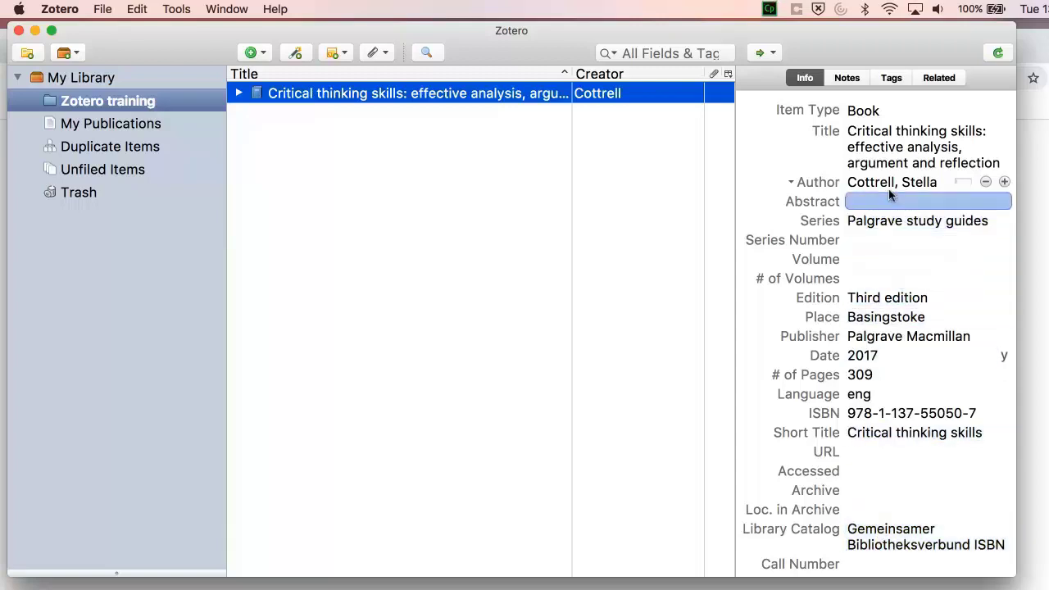
pyautogui.click(891, 191)
# Step: Open the title of the Critical thinking skills book for editing
pyautogui.click(893, 152)
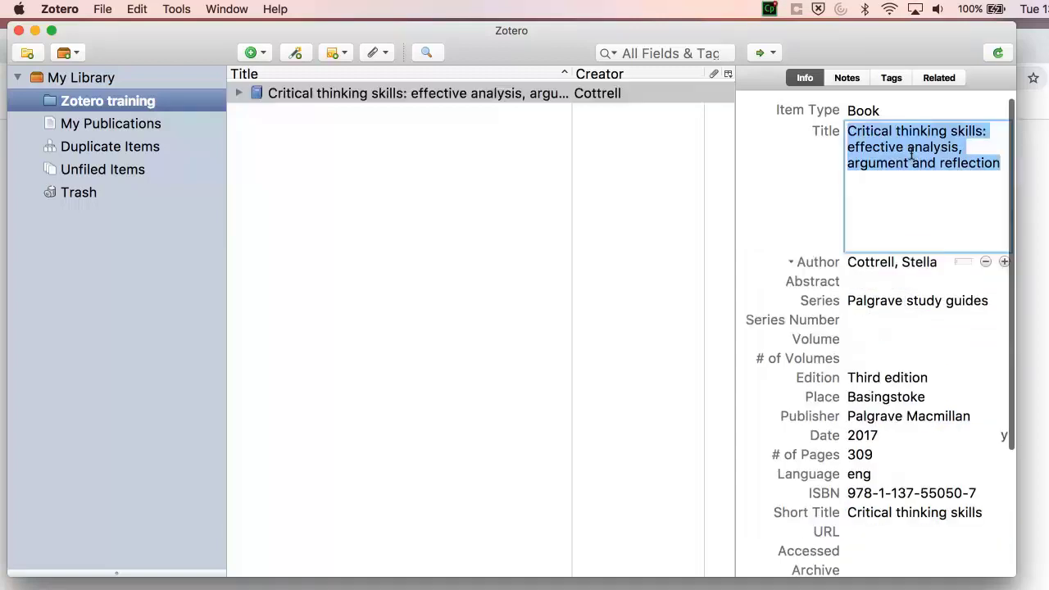
pyautogui.click(1000, 164)
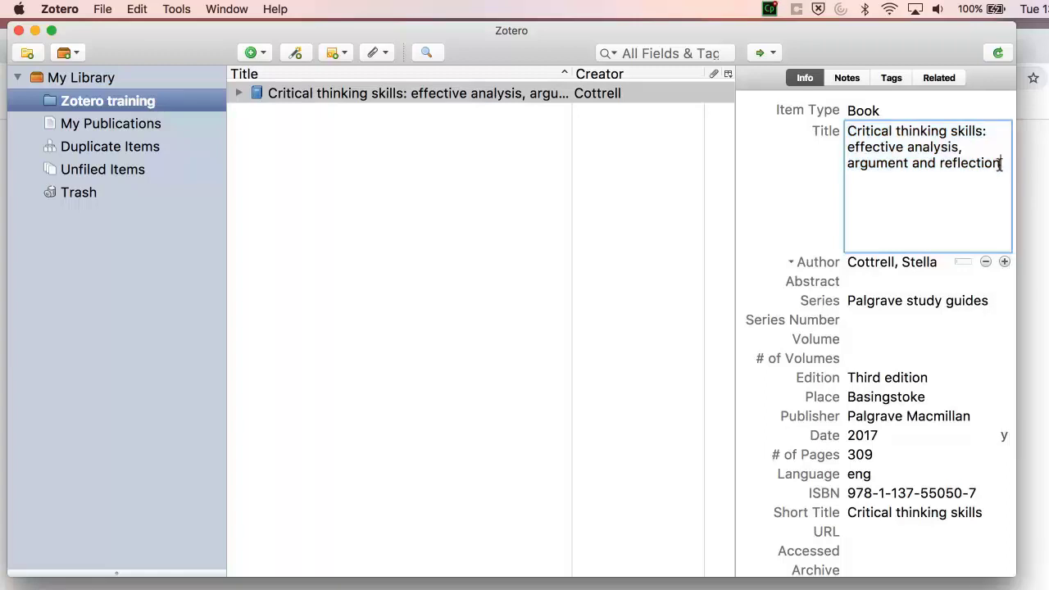
pyautogui.press('Return')
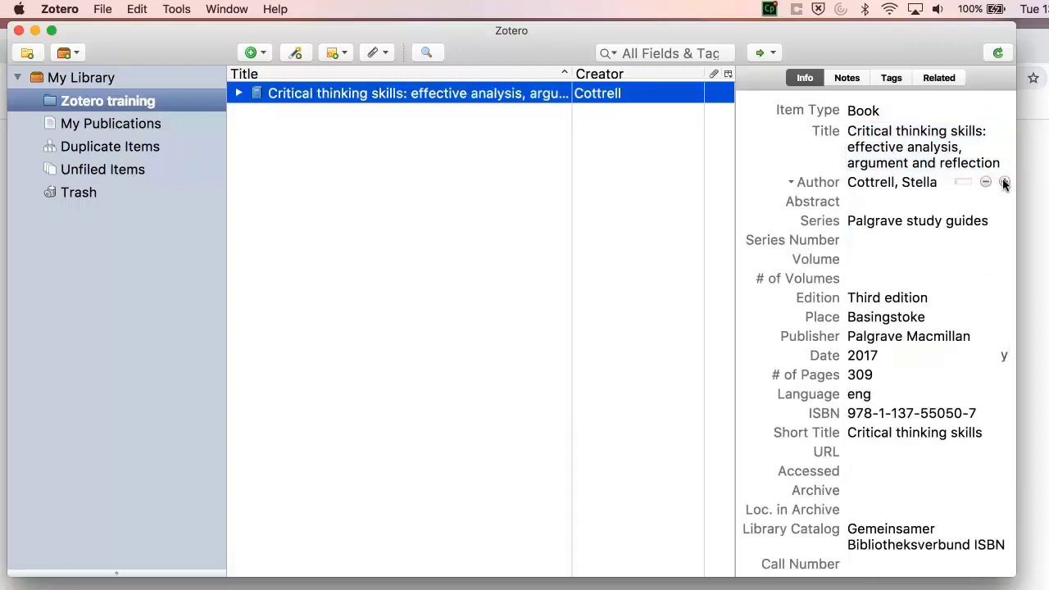
# Step: Add a blank author row to the Critical thinking skills book, remove it, and view the available creator roles
pyautogui.click(1003, 182)
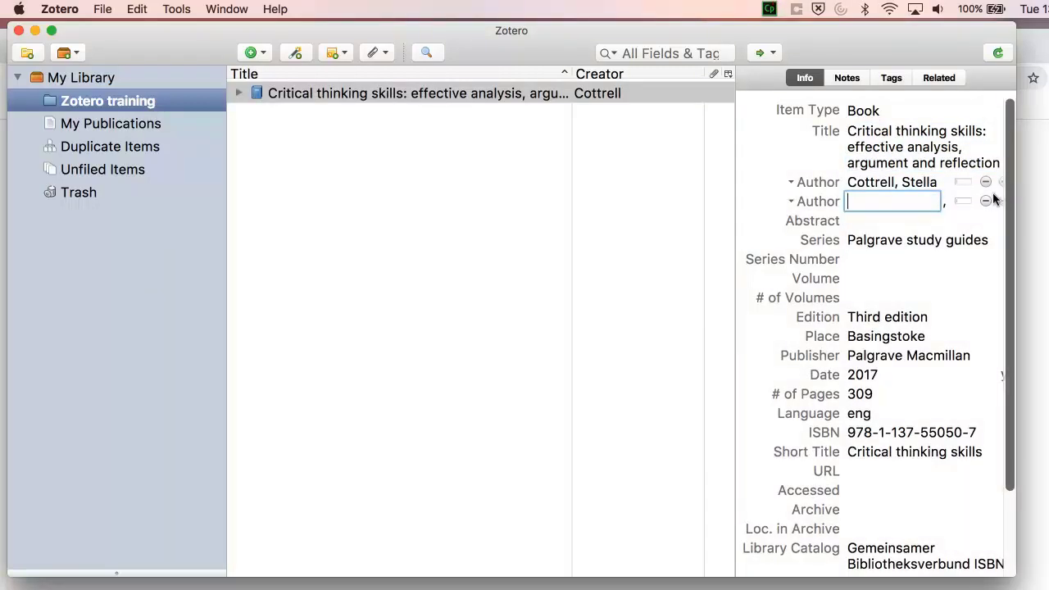
pyautogui.click(986, 202)
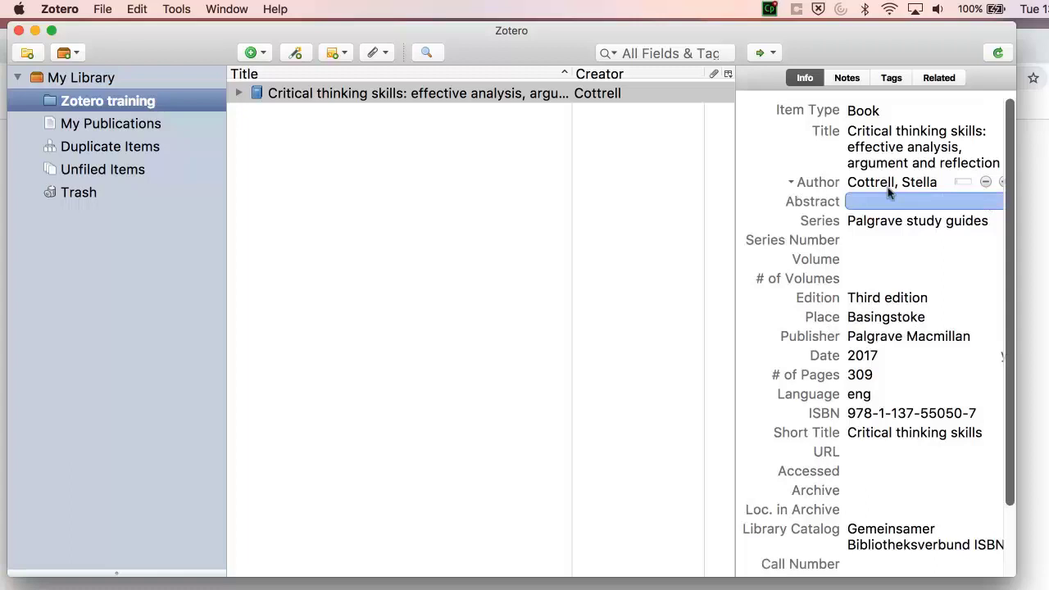
pyautogui.click(828, 185)
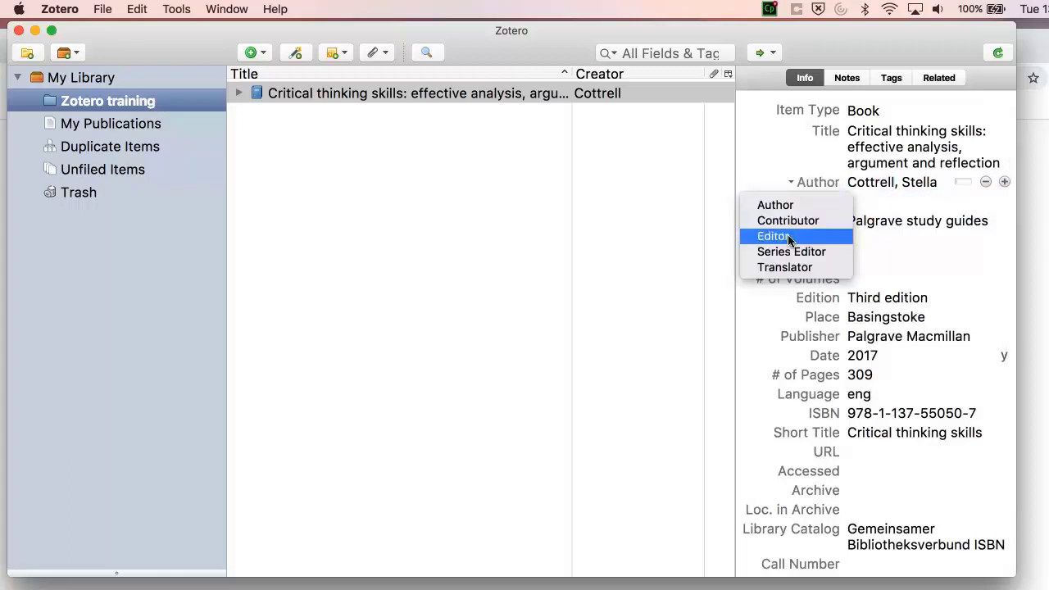
pyautogui.click(816, 187)
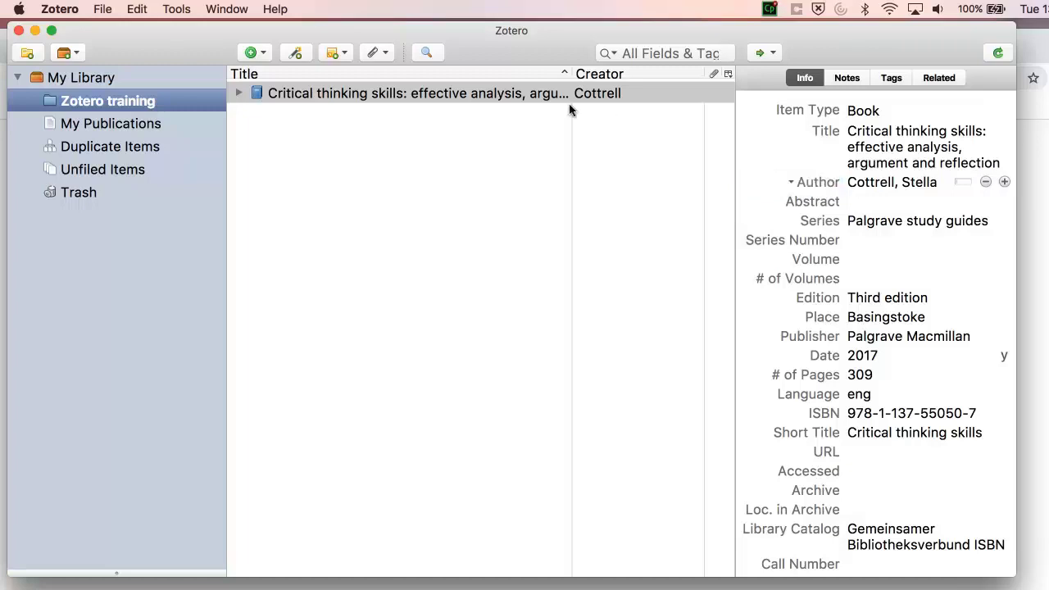
pyautogui.click(299, 54)
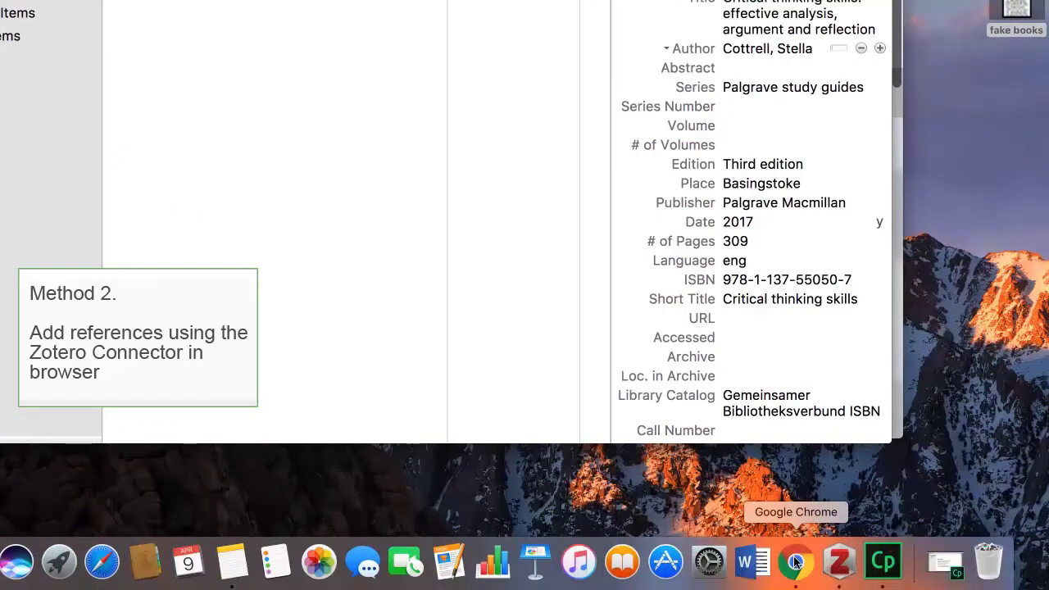
# Step: Switch to Google Chrome and search the Goldsmiths library catalogue for "algorithms of oppression" across everything
pyautogui.click(794, 561)
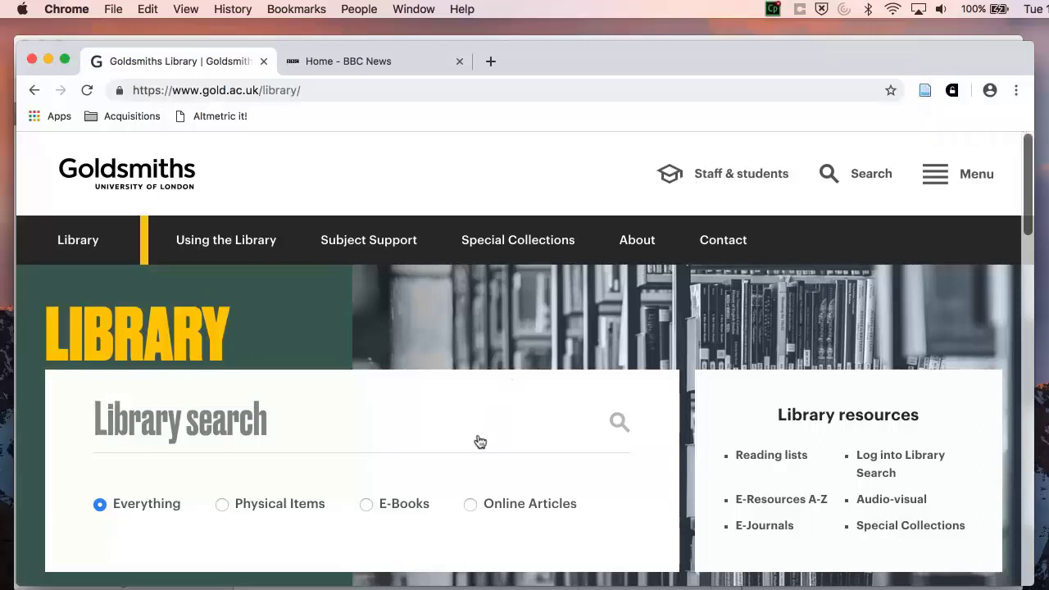
pyautogui.write('al')
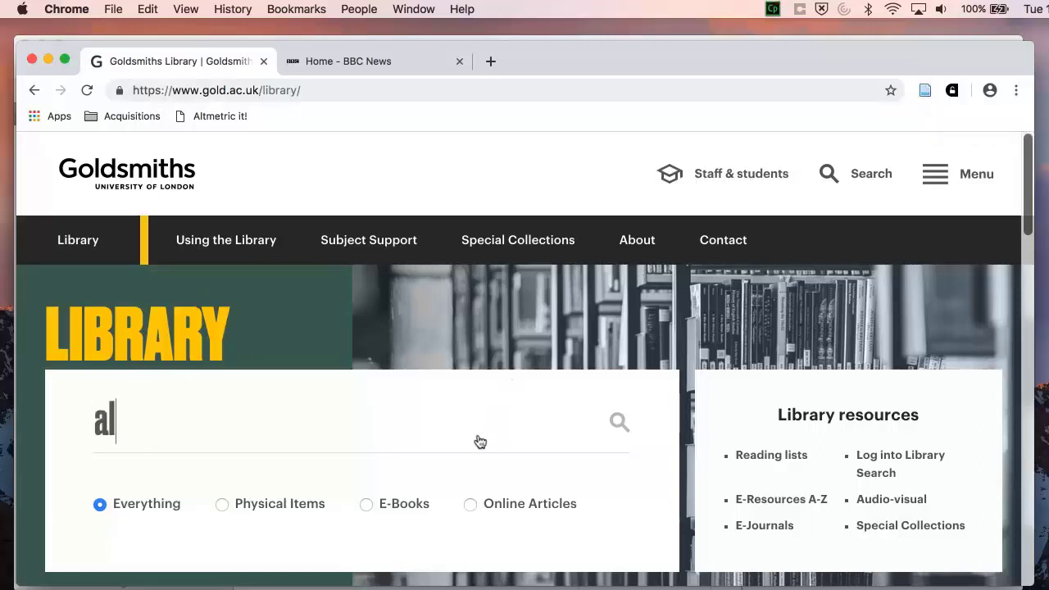
pyautogui.write('gori')
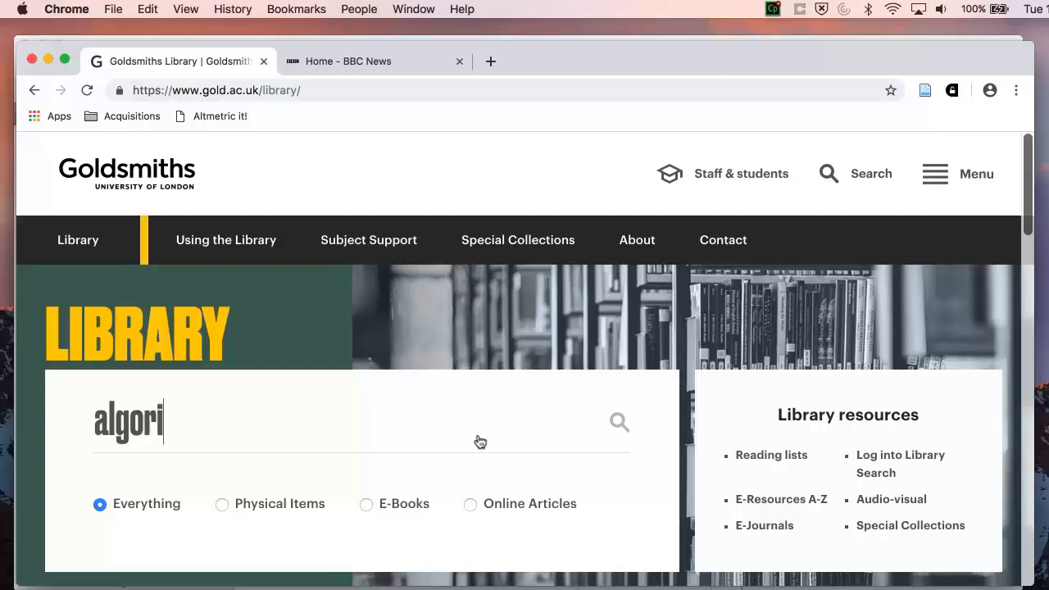
pyautogui.write('thms of oppressi')
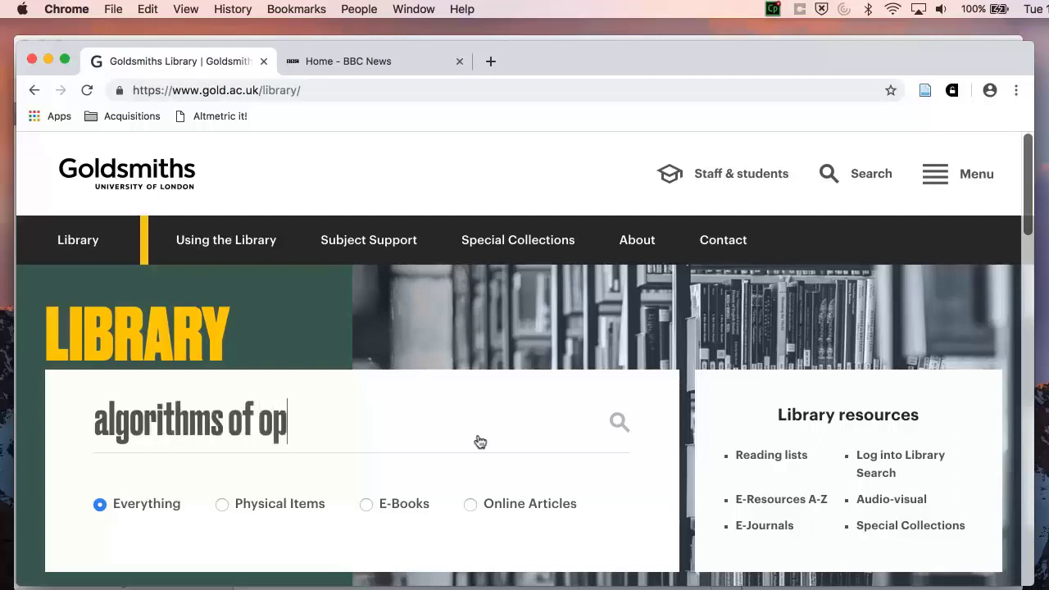
pyautogui.write('on')
pyautogui.press('Return')
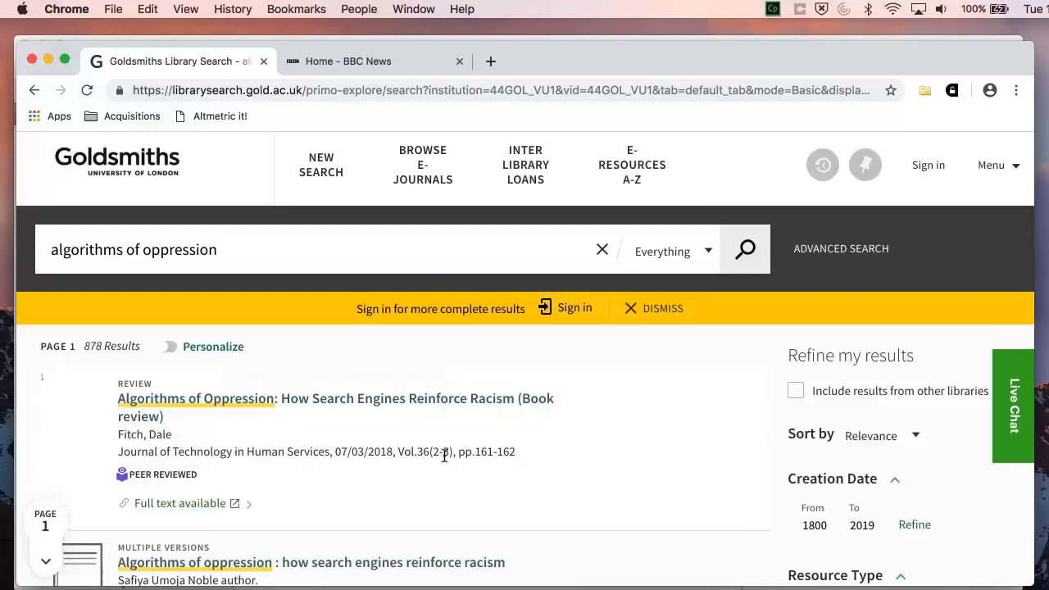
# Step: Open the Main Library collection record of "Algorithms of oppression: how search engines reinforce racism" and save it with the Zotero Connector
pyautogui.scroll(-5, 444, 455)
pyautogui.scroll(-2, 443, 460)
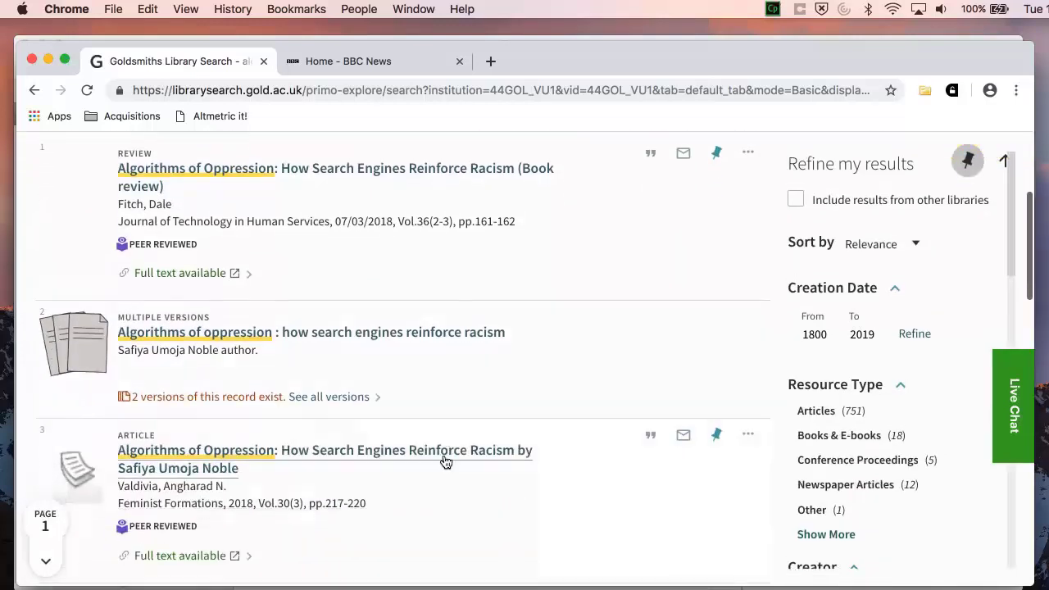
pyautogui.click(396, 326)
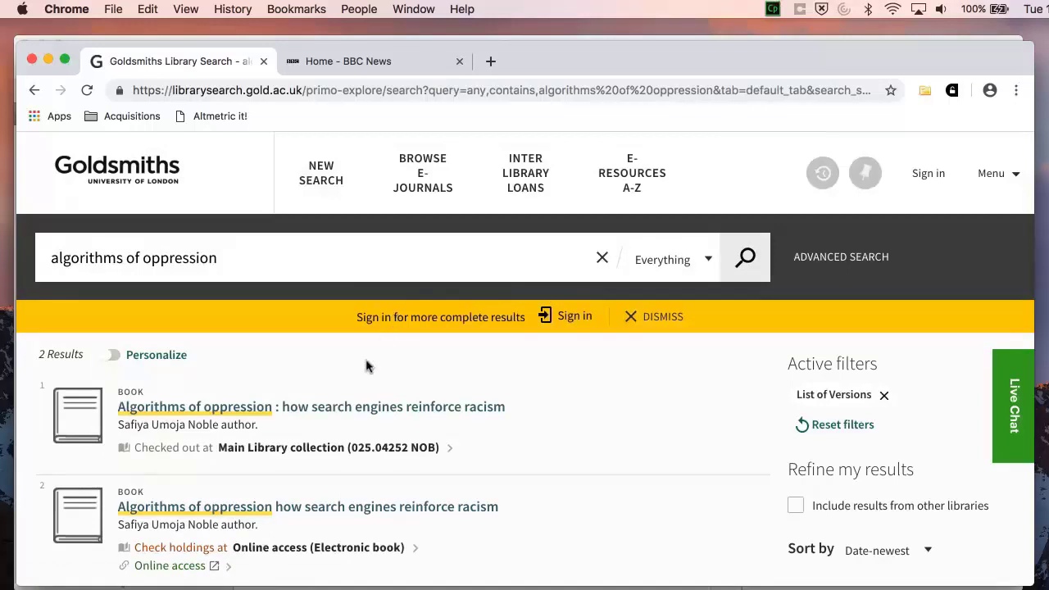
pyautogui.click(344, 418)
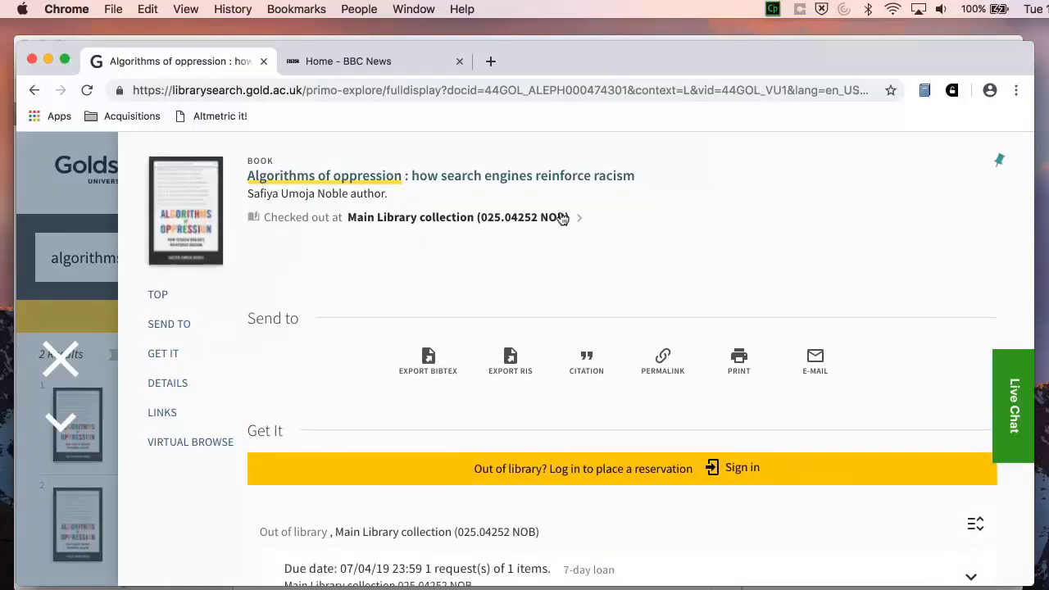
pyautogui.click(925, 90)
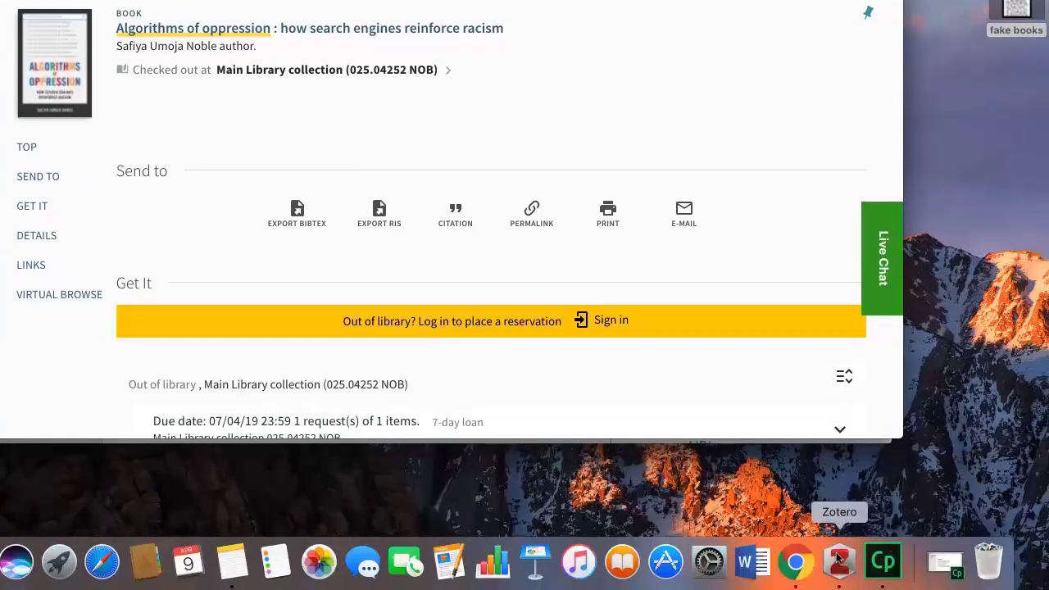
# Step: Switch to Zotero, select the Algorithms of oppression book and examine its title, abstract and publication details
pyautogui.click(837, 560)
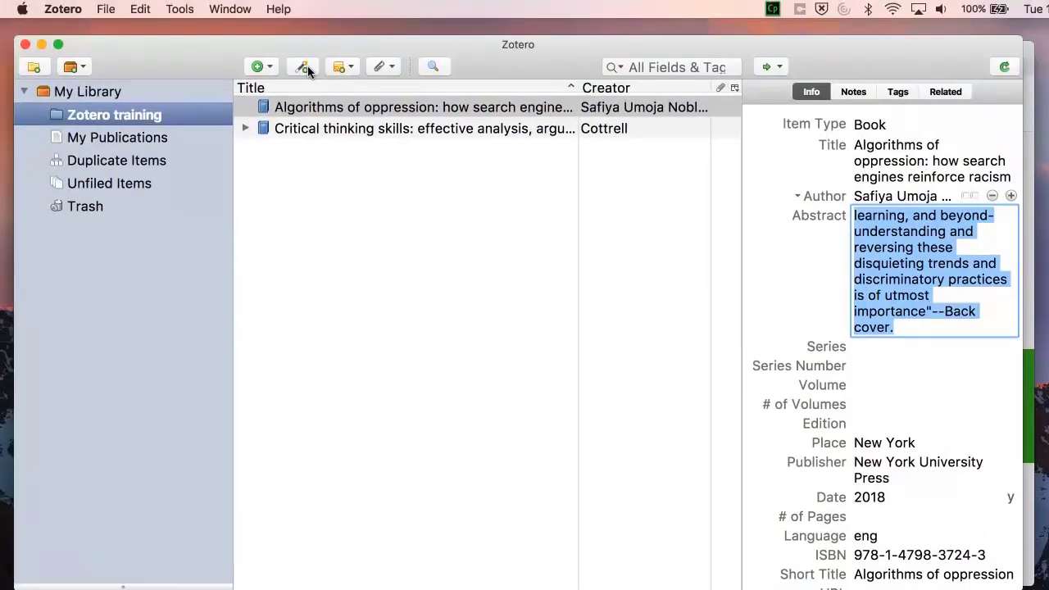
pyautogui.click(295, 111)
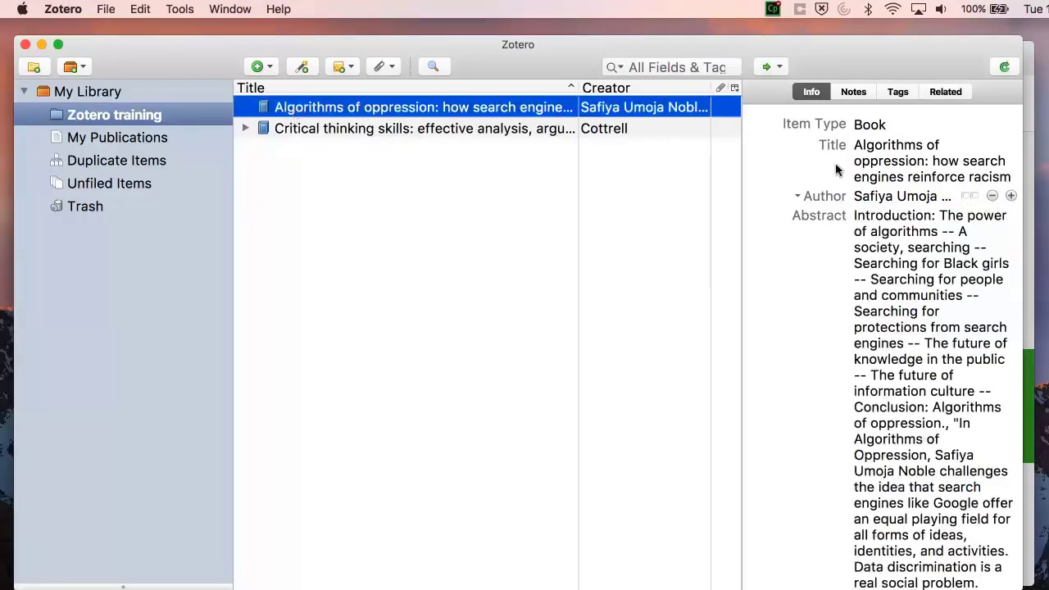
pyautogui.click(877, 174)
pyautogui.click(890, 297)
pyautogui.scroll(-10, 889, 298)
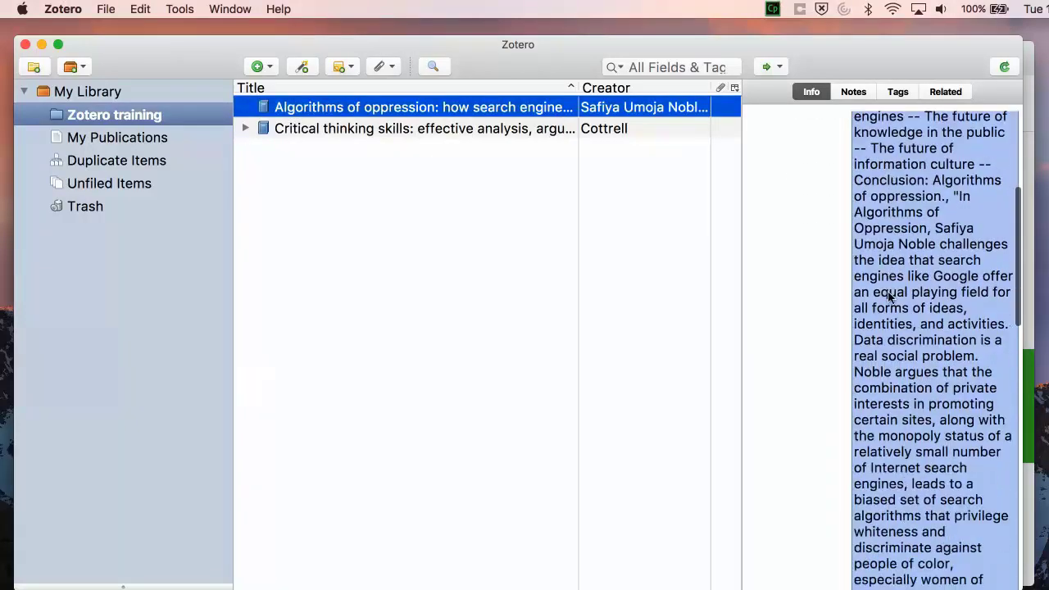
pyautogui.click(884, 379)
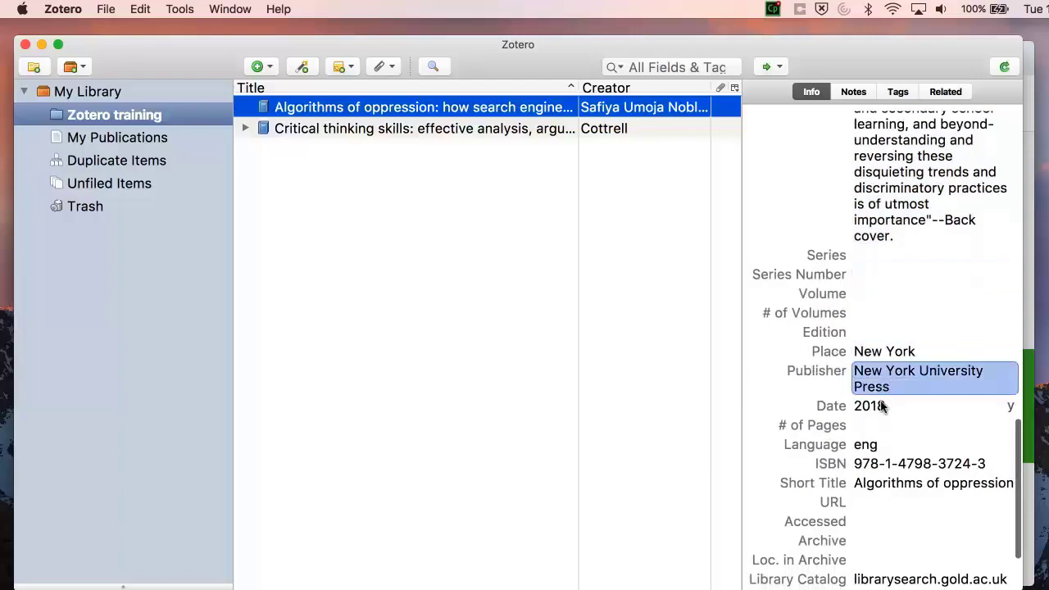
# Step: Check the publication date recorded for the Algorithms of oppression book
pyautogui.click(880, 406)
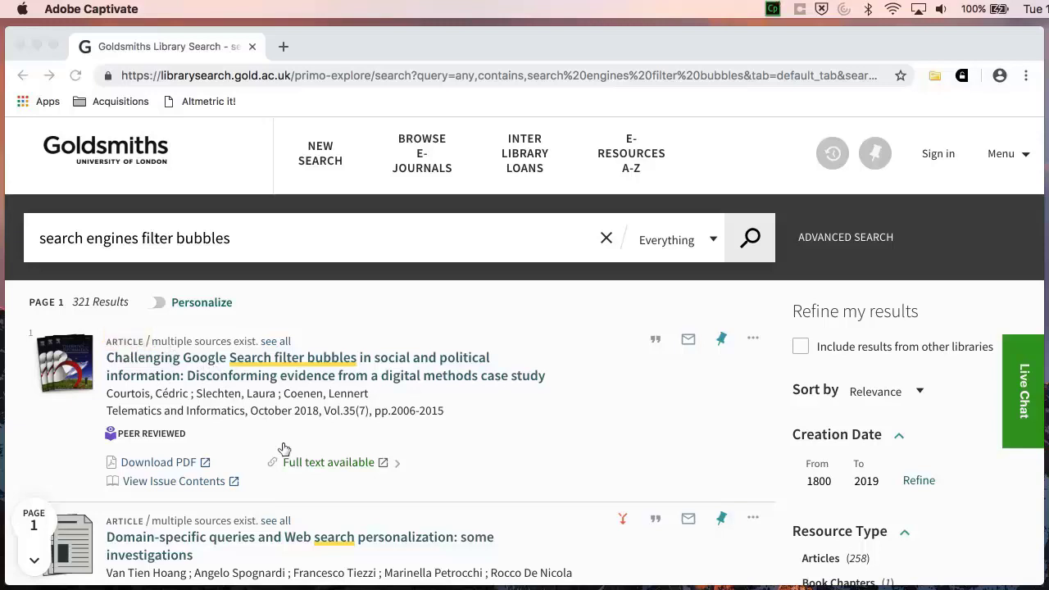
# Step: Switch to Chrome, open "Challenging Google Search filter bubbles" through Elsevier Science Direct Freedom Collection and save the article with the Zotero Connector
pyautogui.click(305, 467)
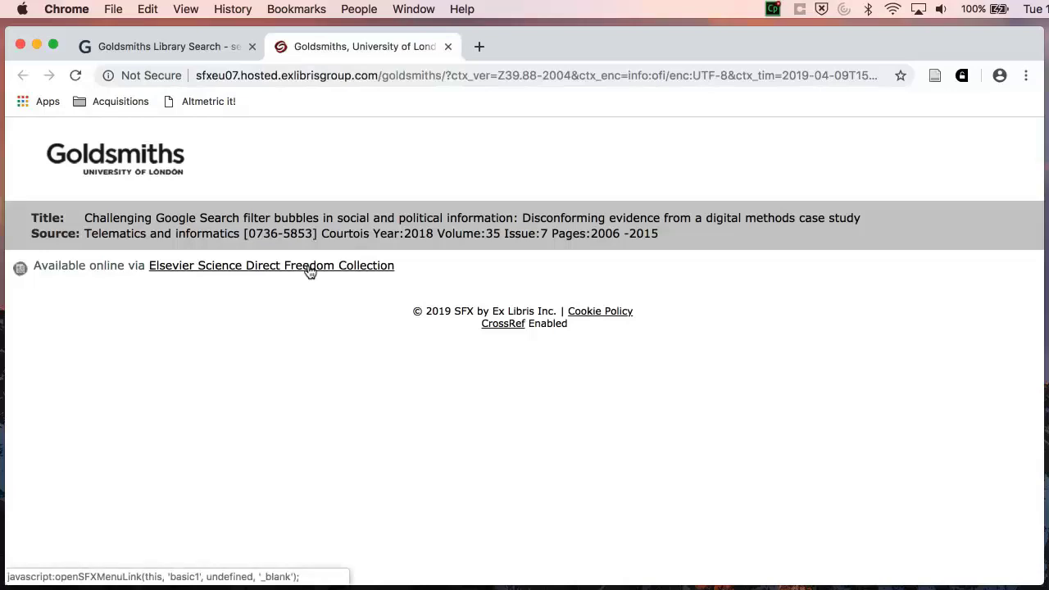
pyautogui.click(309, 270)
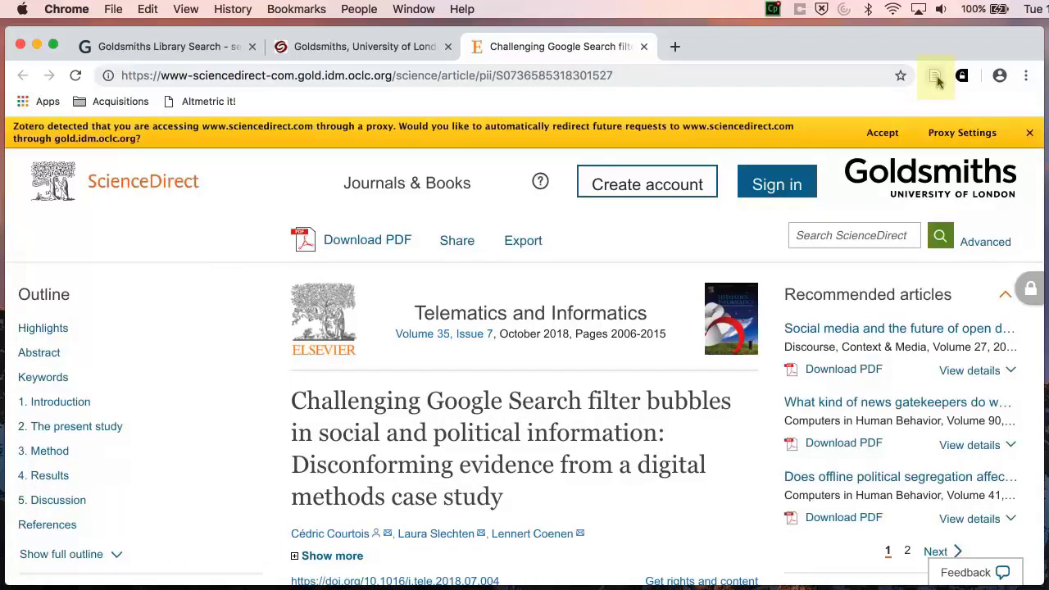
pyautogui.click(935, 77)
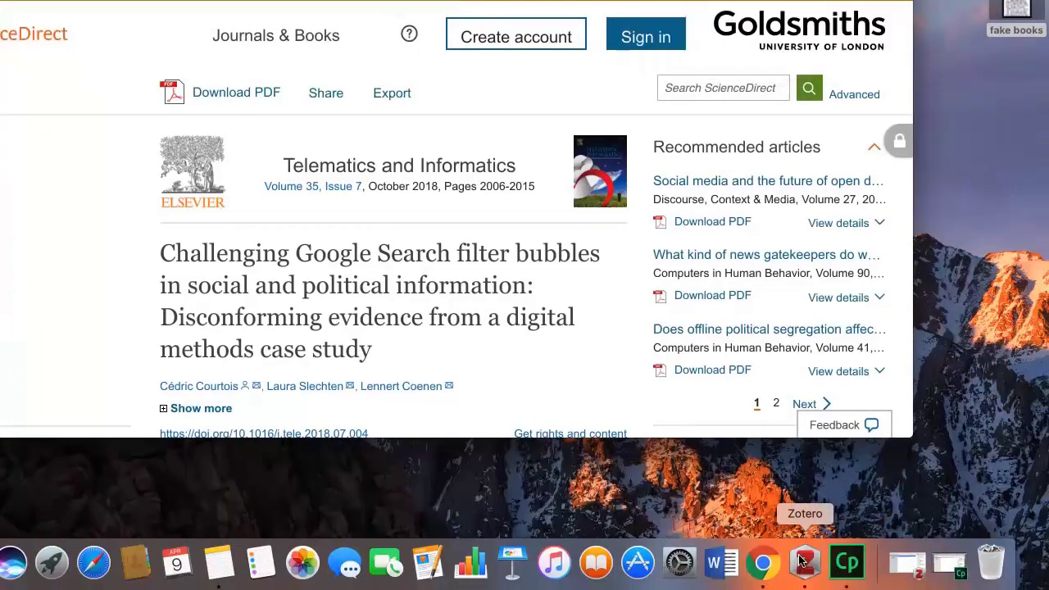
# Step: Switch to Zotero and expand the attachments of the "Challenging Google Search filter bubbles" article
pyautogui.click(803, 560)
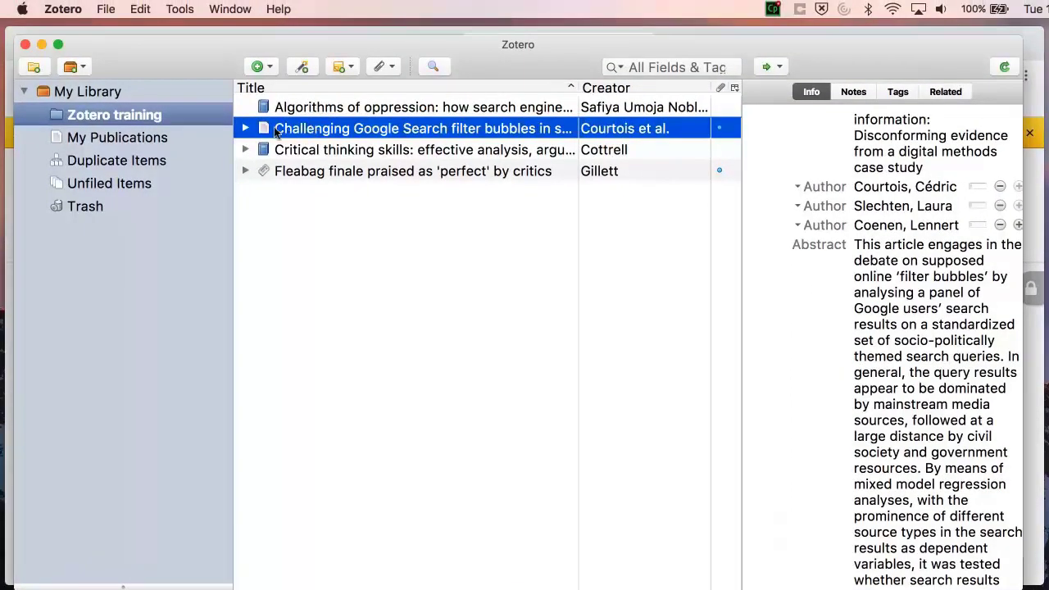
pyautogui.click(245, 129)
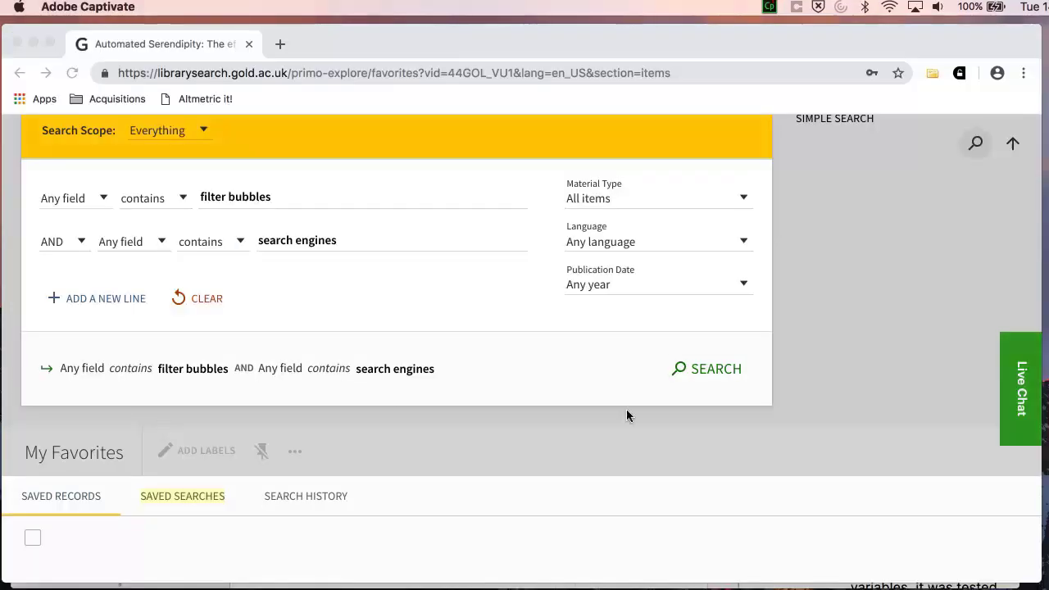
# Step: Switch to Chrome and run the Goldsmiths library advanced search for "filter bubbles" AND "search engines" in any field, across everything
pyautogui.click(720, 374)
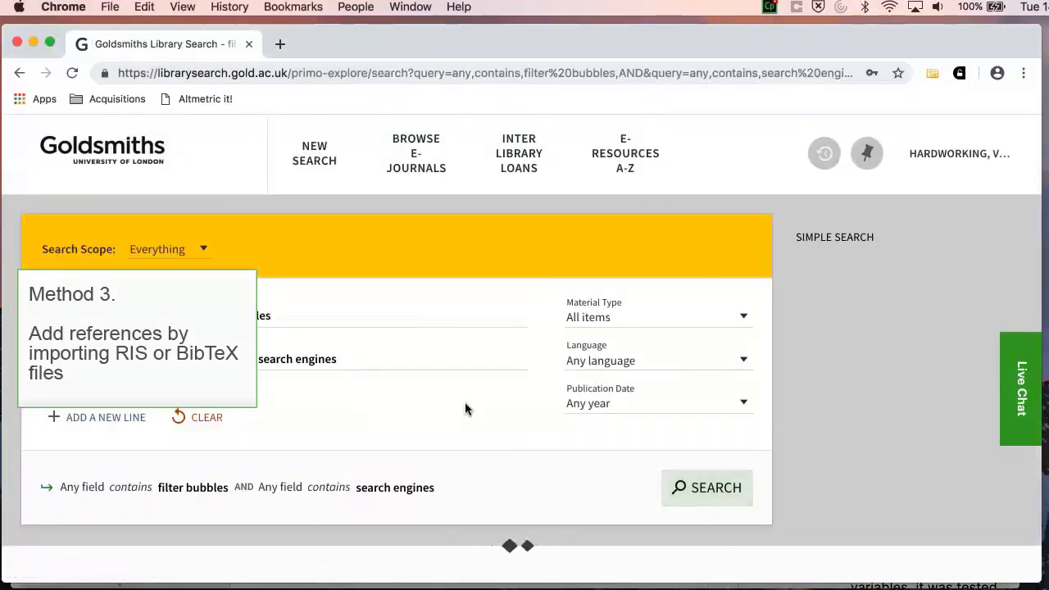
pyautogui.scroll(-1, 464, 403)
pyautogui.scroll(-4, 464, 408)
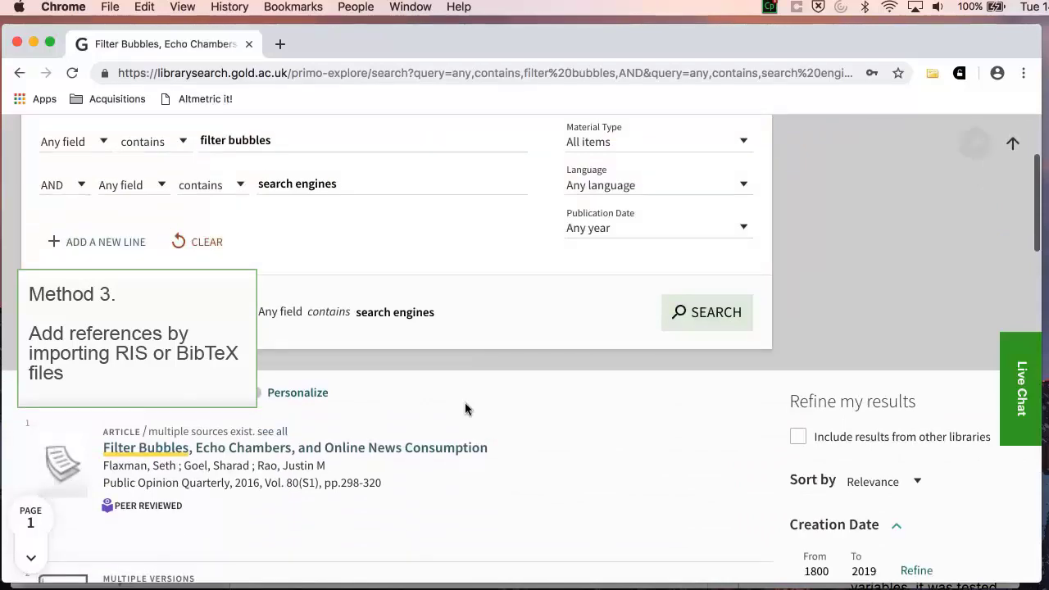
pyautogui.scroll(-2, 464, 408)
pyautogui.scroll(-1, 465, 408)
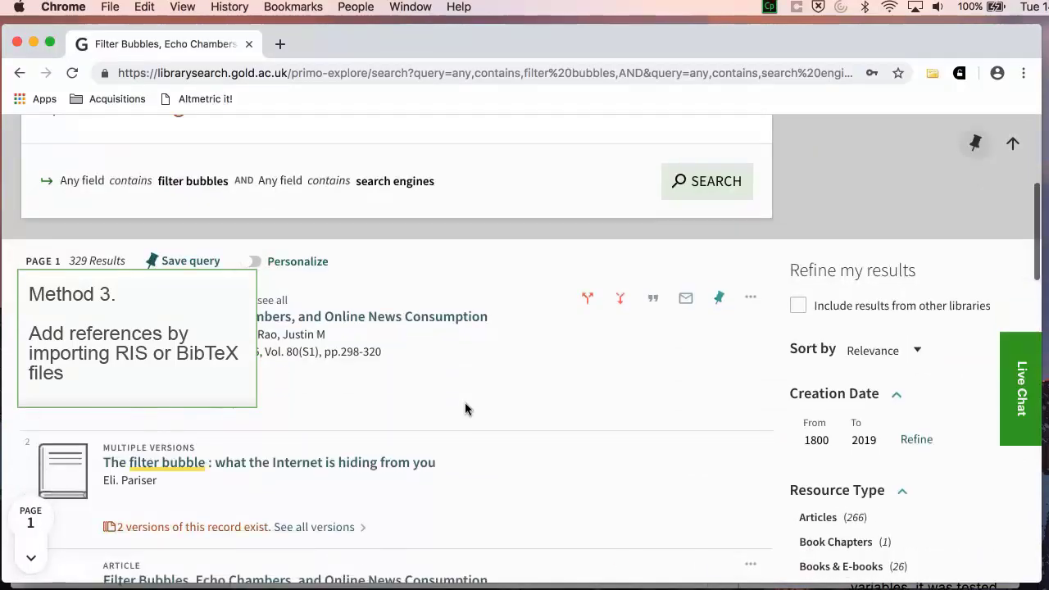
pyautogui.scroll(-1, 483, 398)
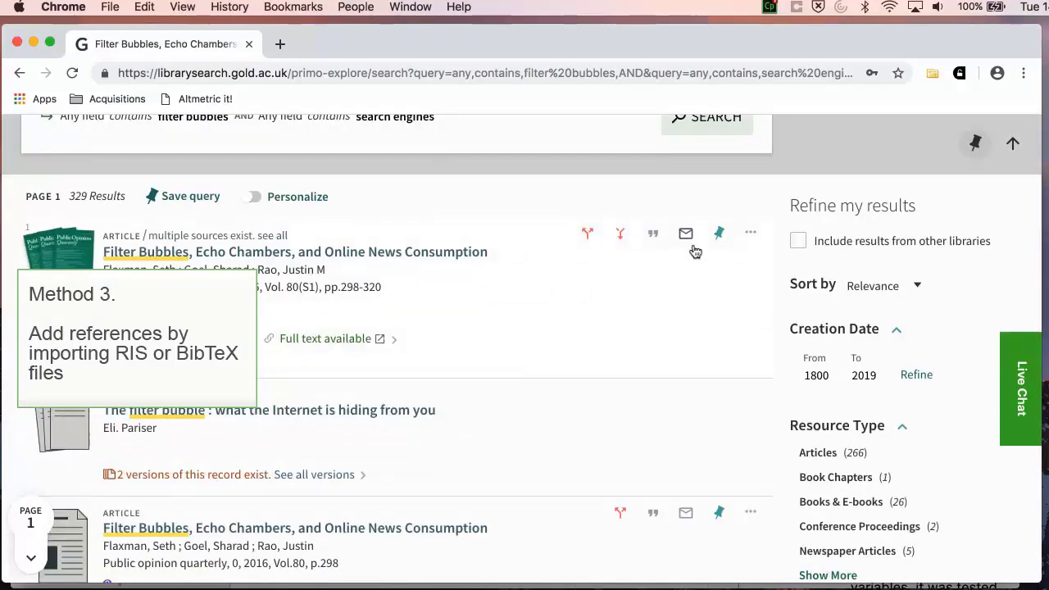
# Step: Pin the first search result and the third to seventh results, ending with "Abyss or Shelter?", to the marked list
pyautogui.click(718, 235)
pyautogui.scroll(-1, 717, 440)
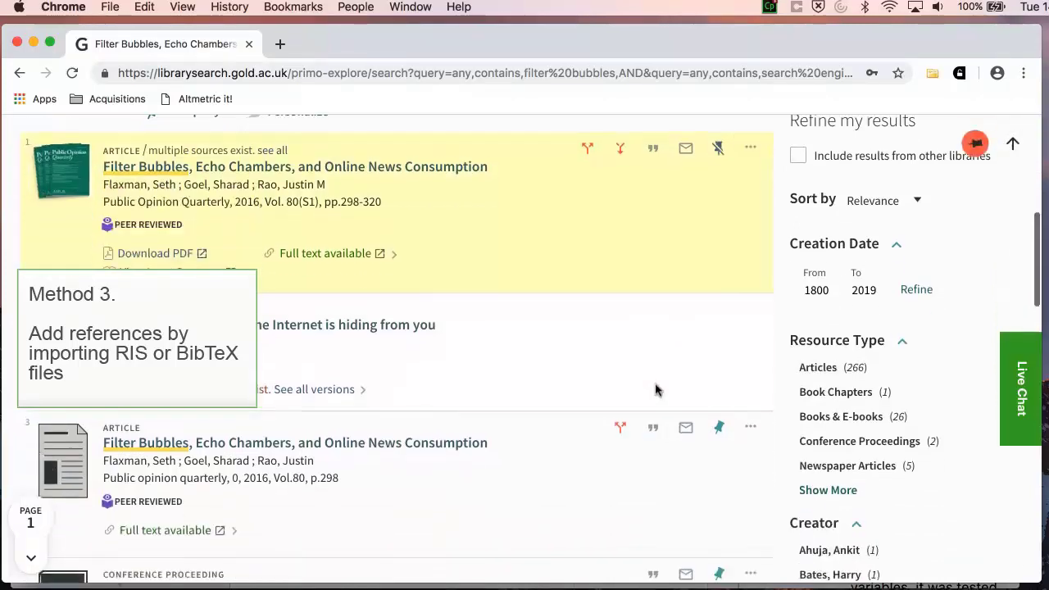
pyautogui.click(719, 424)
pyautogui.scroll(-2, 721, 426)
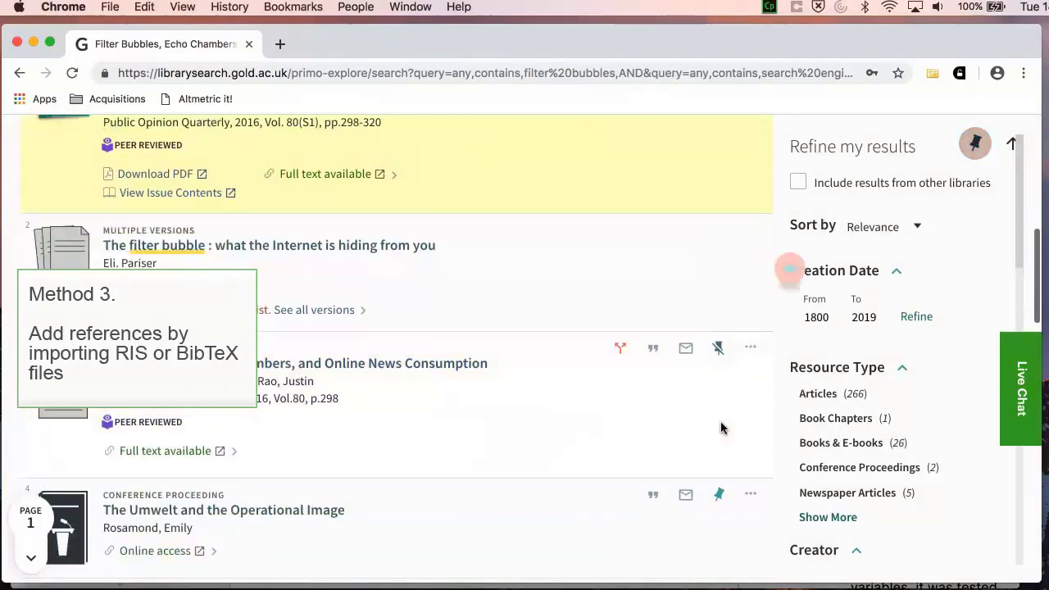
pyautogui.click(719, 427)
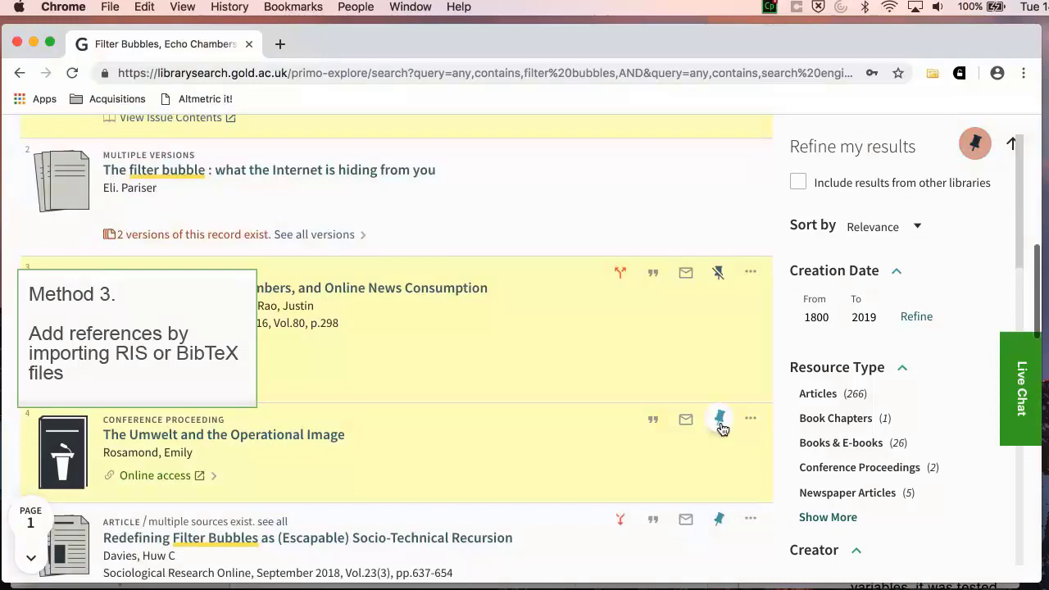
pyautogui.scroll(-2, 722, 428)
pyautogui.click(720, 412)
pyautogui.scroll(-2, 720, 411)
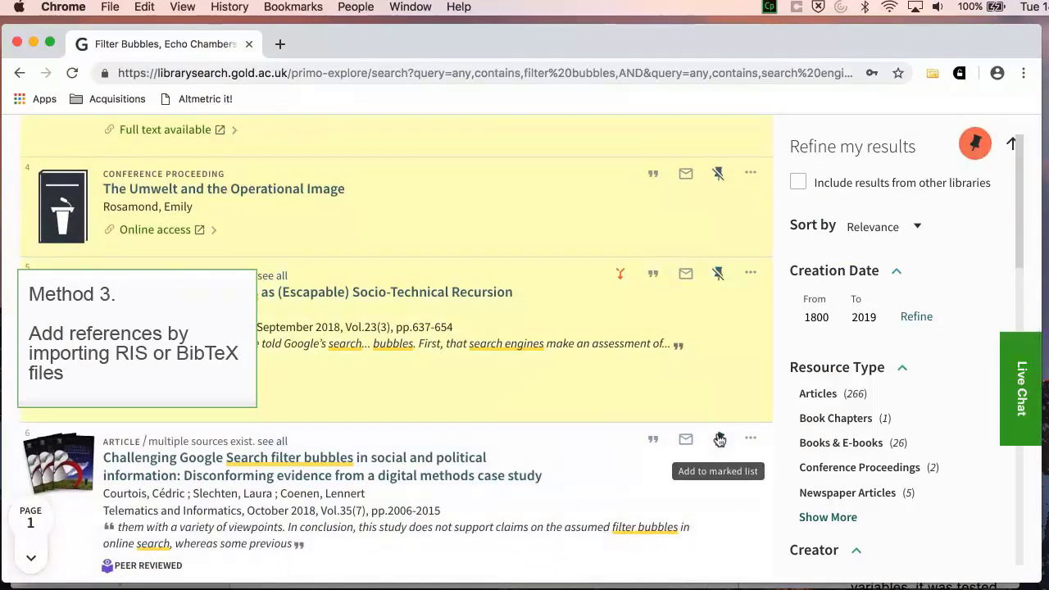
pyautogui.click(719, 440)
pyautogui.scroll(-3, 719, 440)
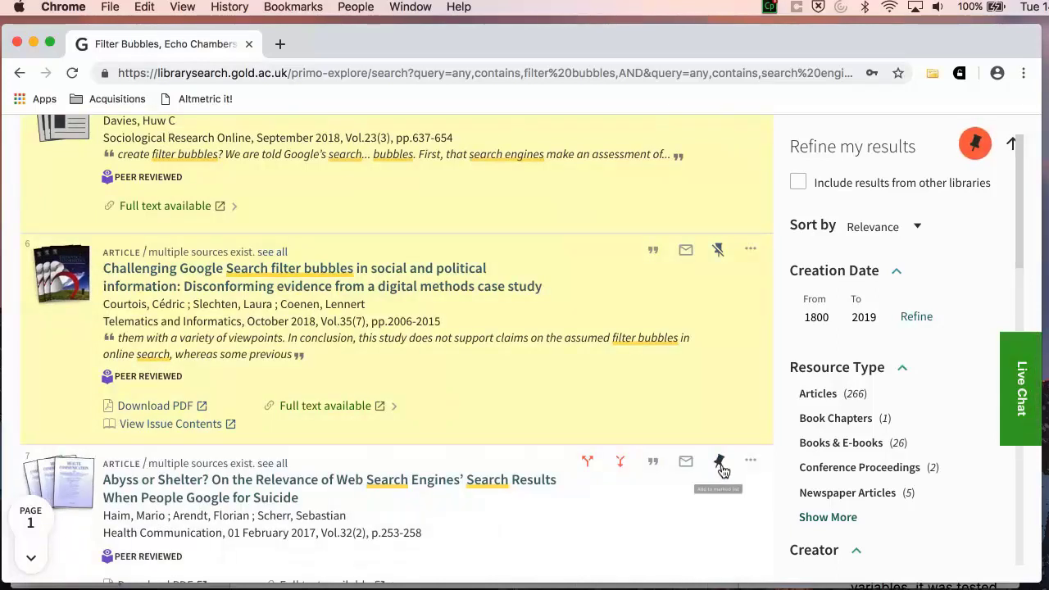
pyautogui.click(720, 463)
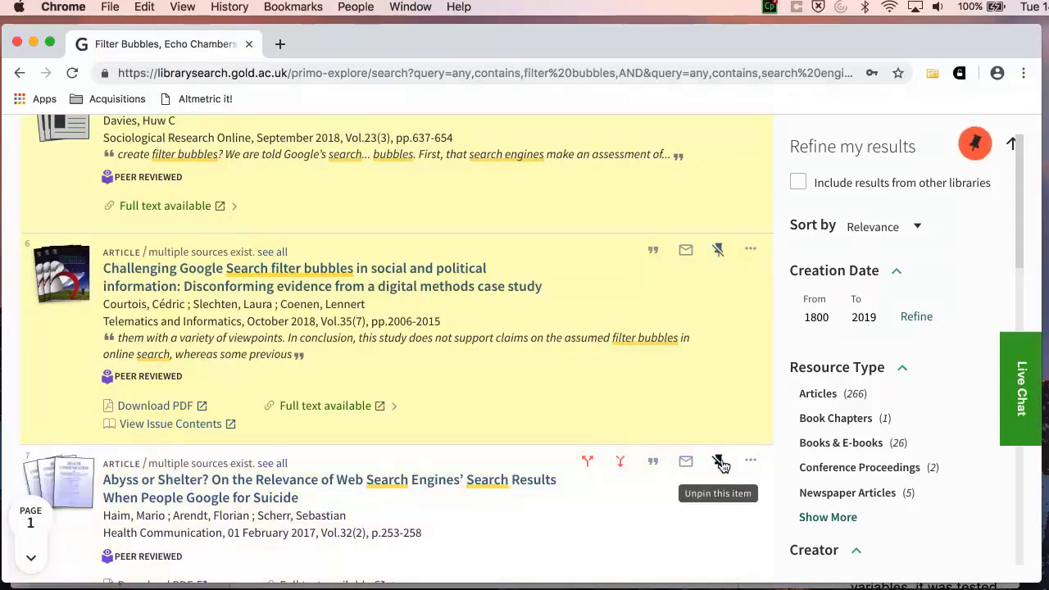
pyautogui.scroll(-1, 721, 433)
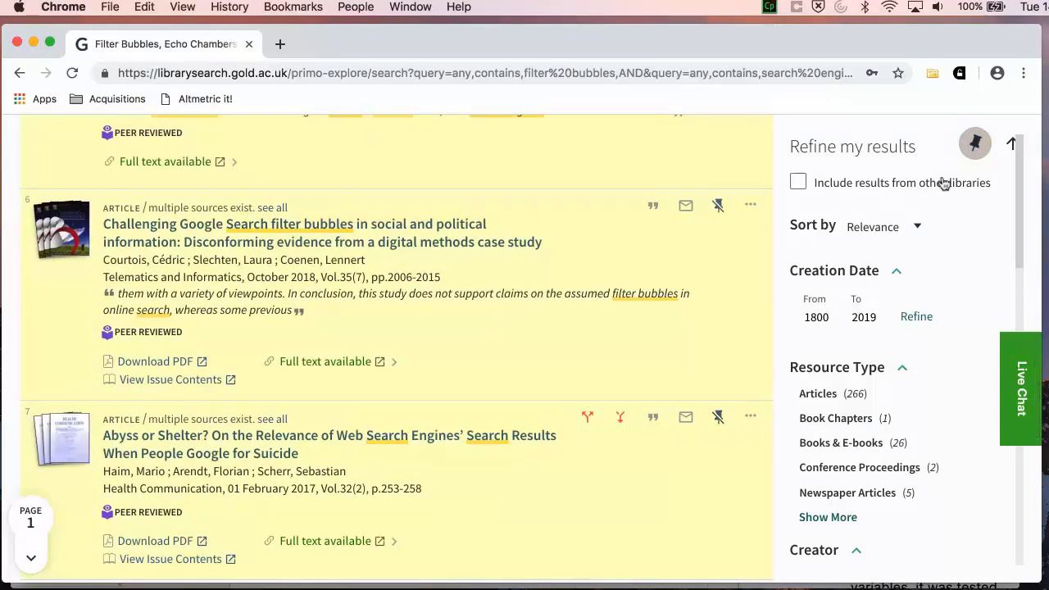
# Step: Open the favourites page of the library catalogue at its list of saved records
pyautogui.scroll(15, 973, 155)
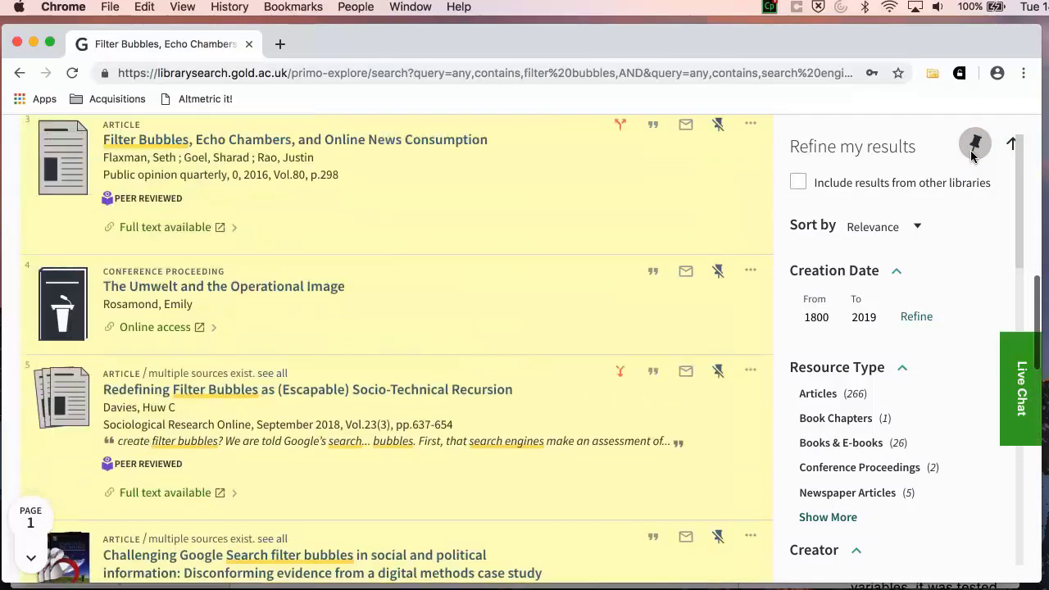
pyautogui.scroll(5, 972, 155)
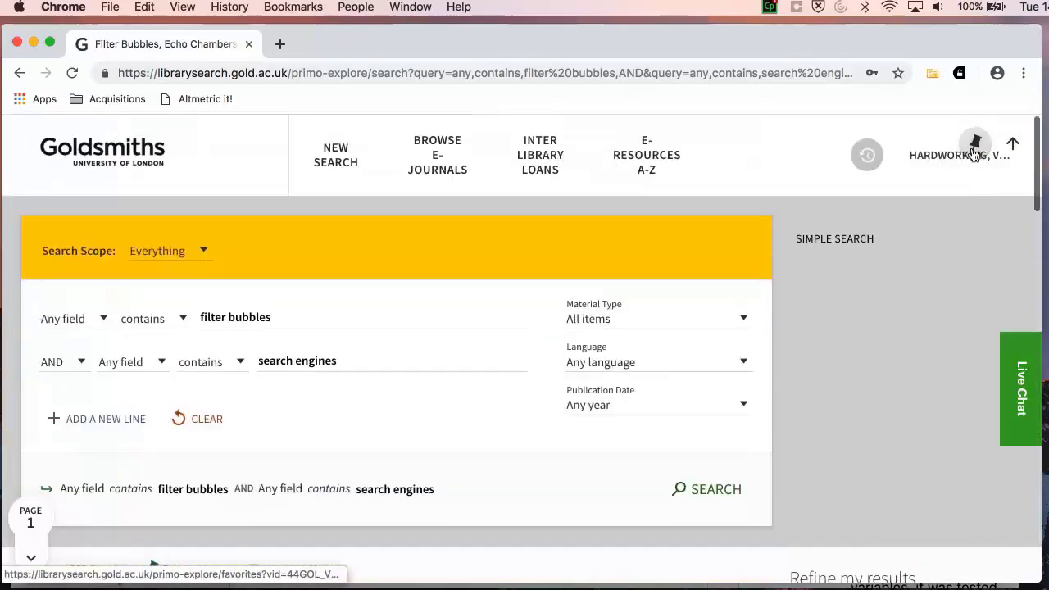
pyautogui.click(871, 154)
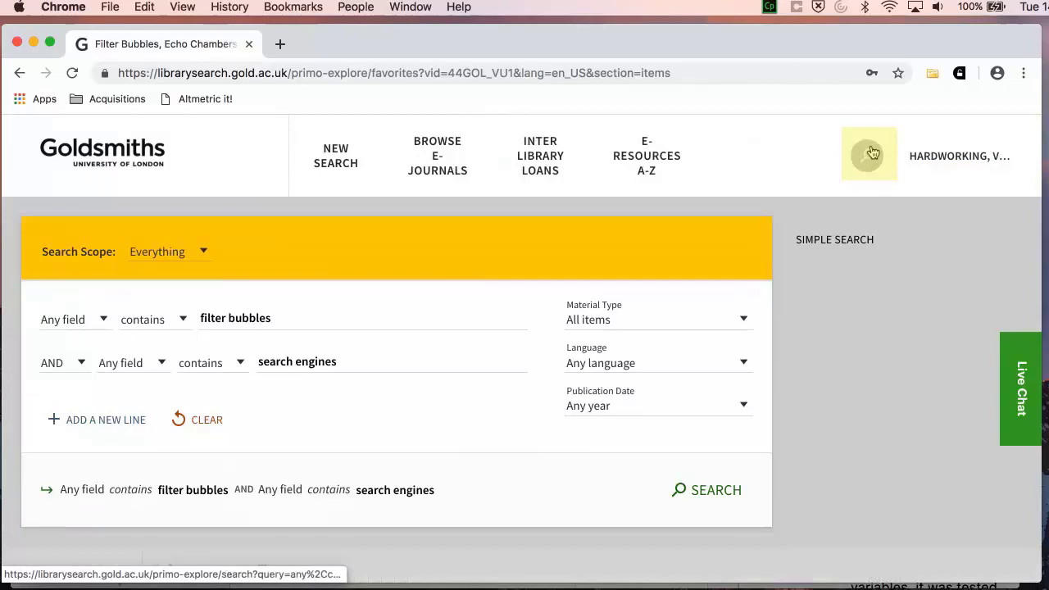
pyautogui.scroll(-10, 742, 221)
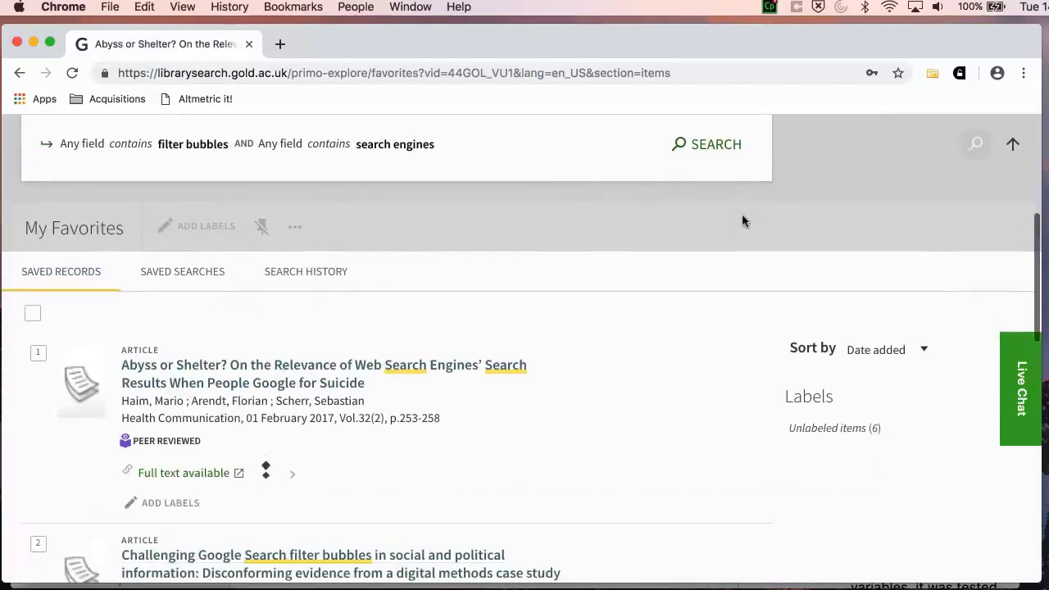
pyautogui.scroll(4, 417, 208)
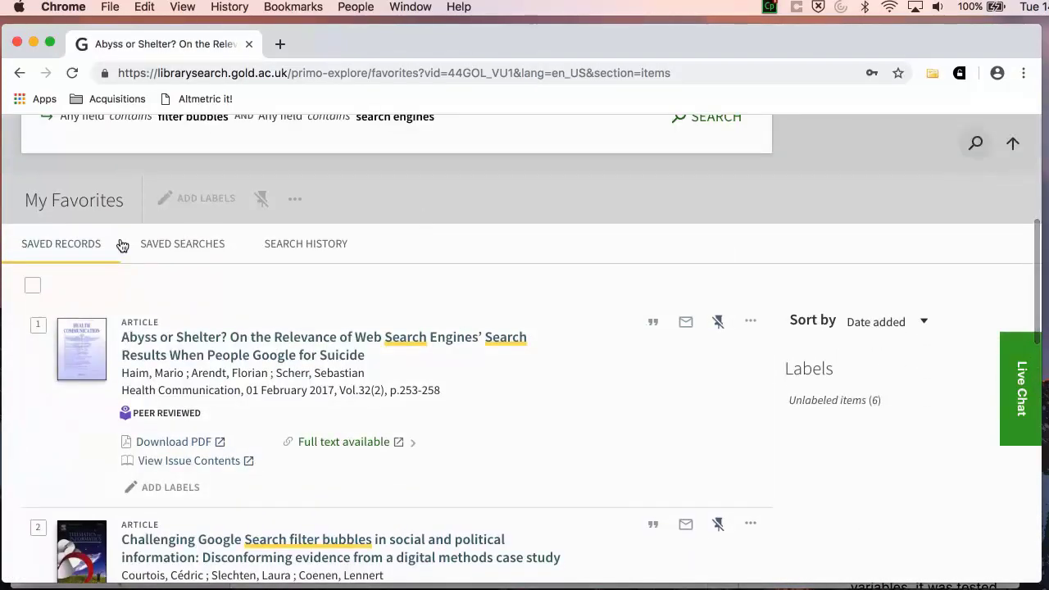
# Step: Select all saved records and download them as a BibTeX export, leaving the encoding unset
pyautogui.click(33, 285)
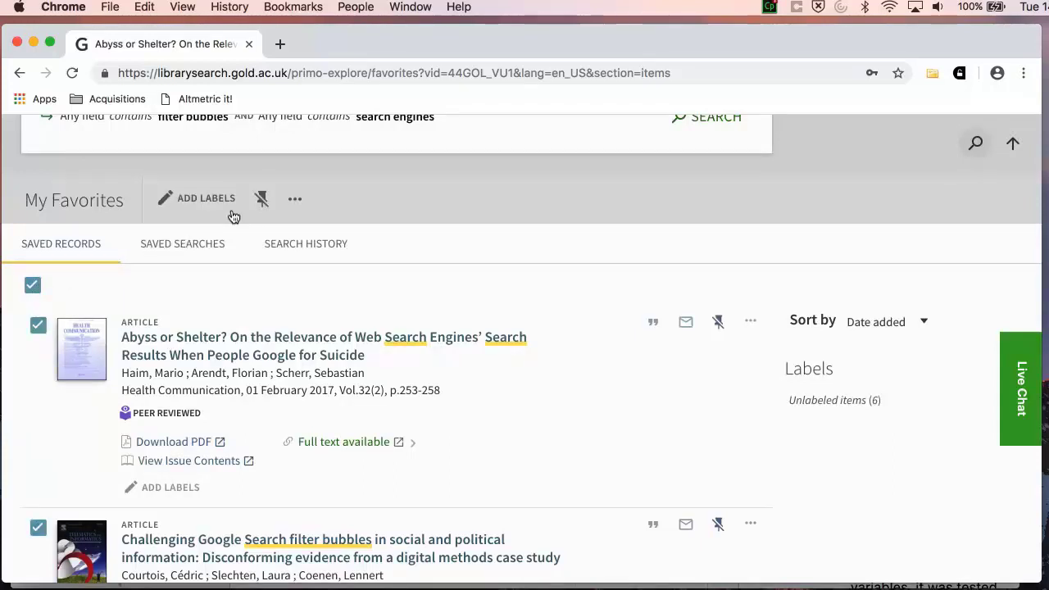
pyautogui.click(296, 203)
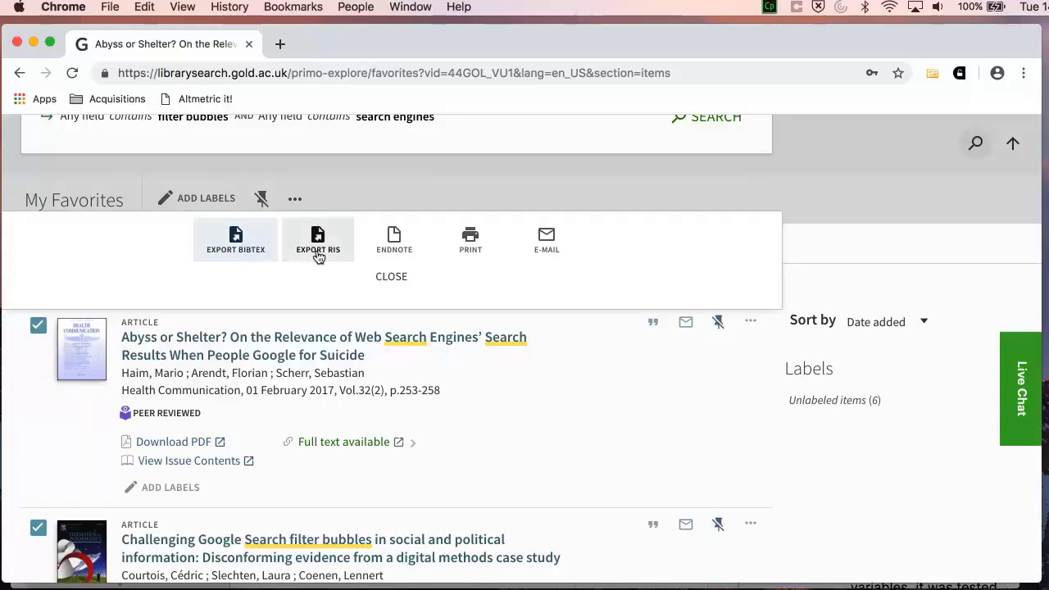
pyautogui.click(254, 257)
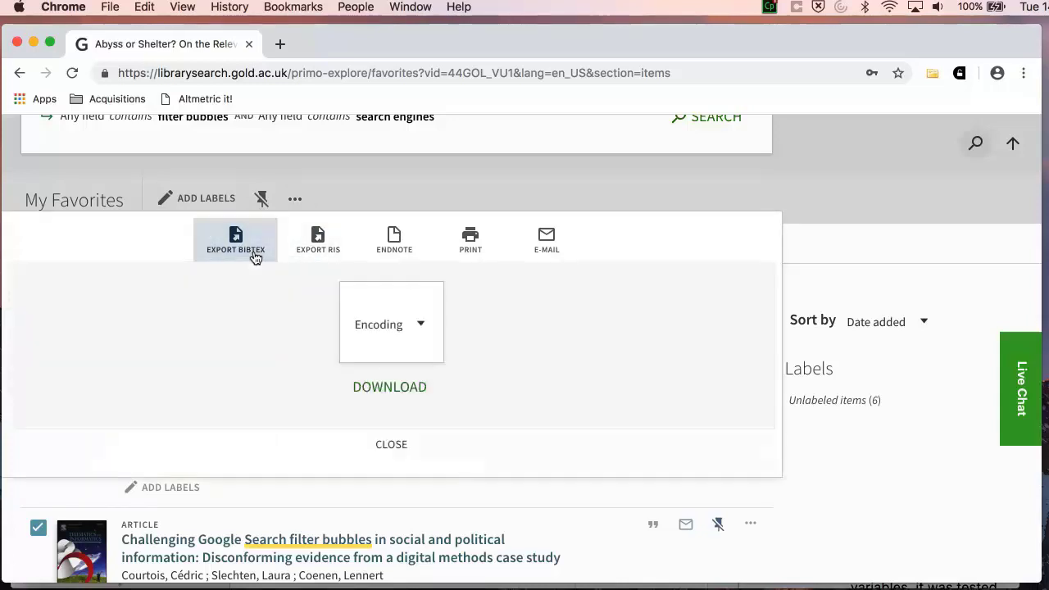
pyautogui.click(364, 384)
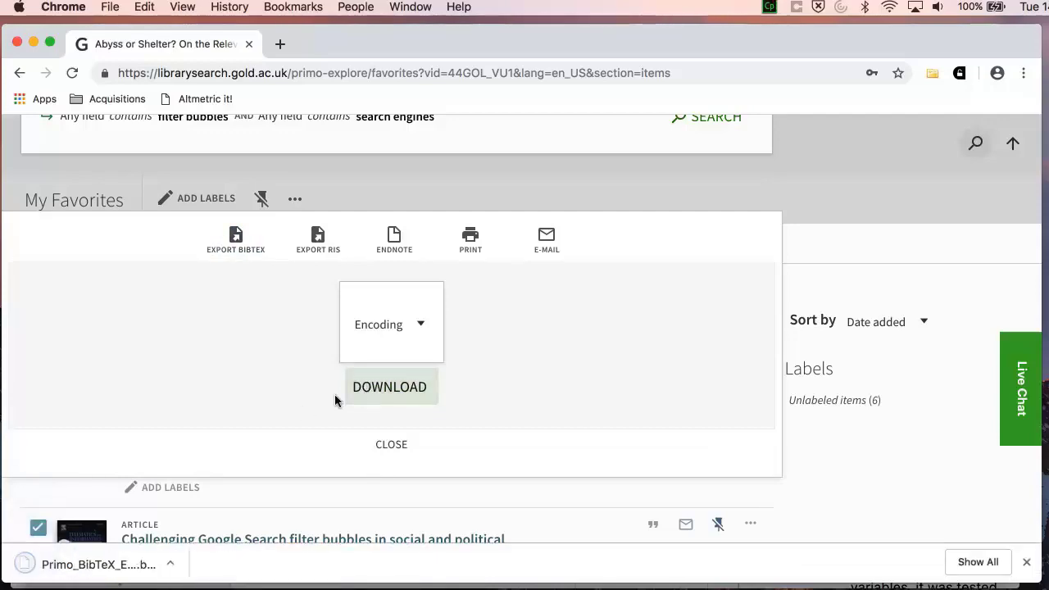
# Step: Open the downloaded "Primo_BibTeX_Export (2).bib" file in Zotero and import it into the existing Zotero training collection
pyautogui.click(93, 564)
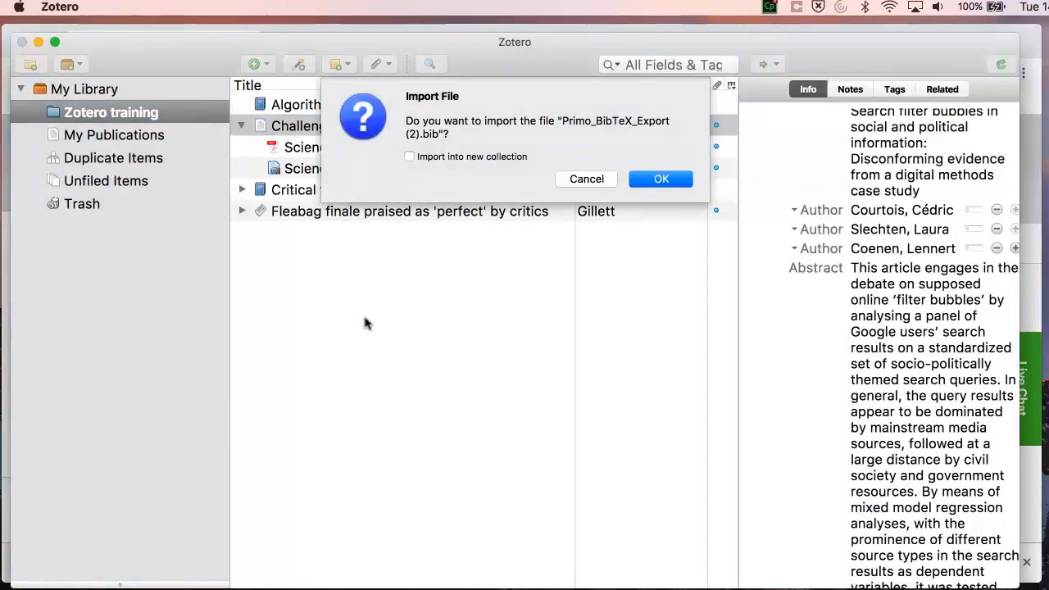
pyautogui.click(660, 179)
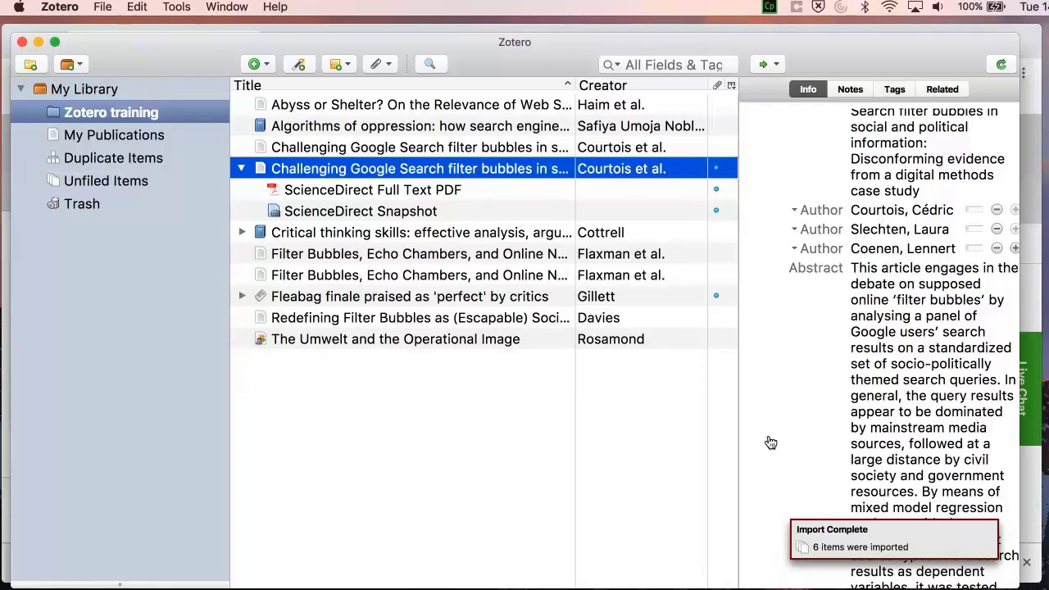
# Step: Examine the abstract of the selected "Challenging Google Search filter bubbles" article in Zotero
pyautogui.click(886, 351)
pyautogui.scroll(-10, 886, 350)
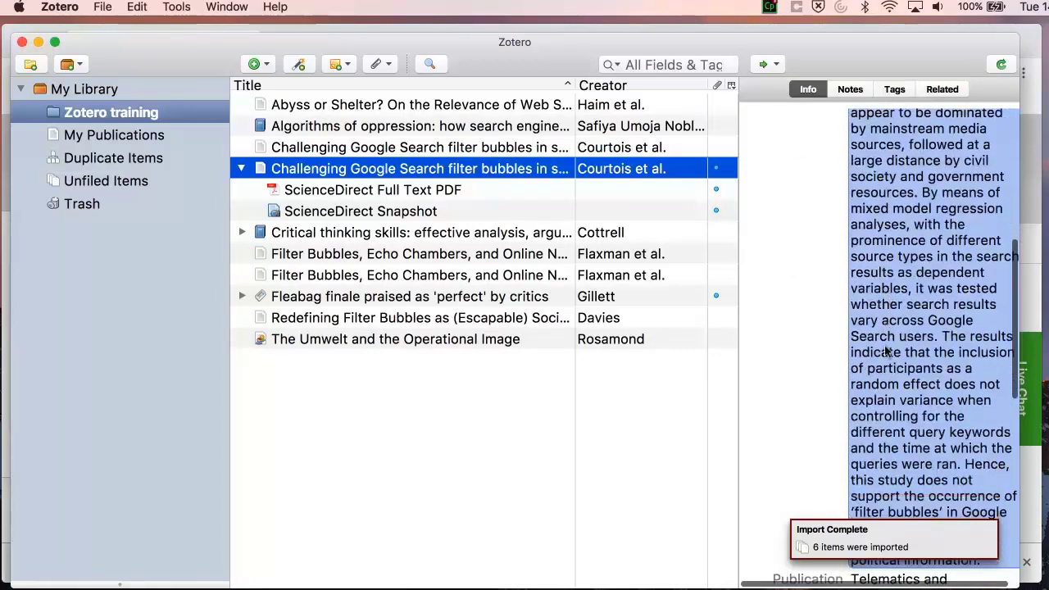
pyautogui.click(736, 66)
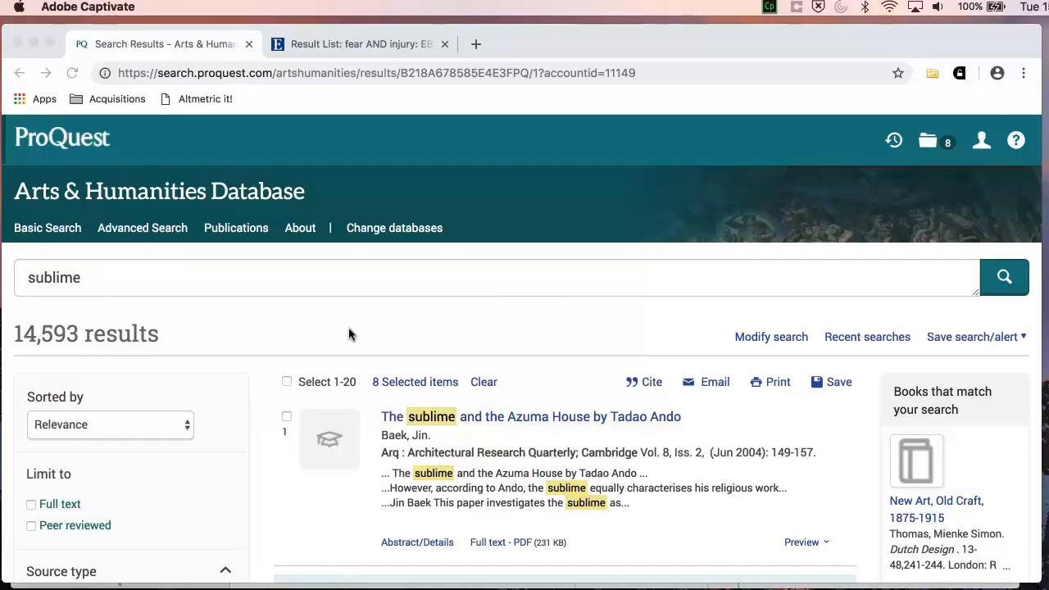
# Step: Switch to Chrome and add "The sublime and the Azuma House by Tadao Ando" to the selected items in the ProQuest "sublime" results
pyautogui.scroll(-5, 349, 333)
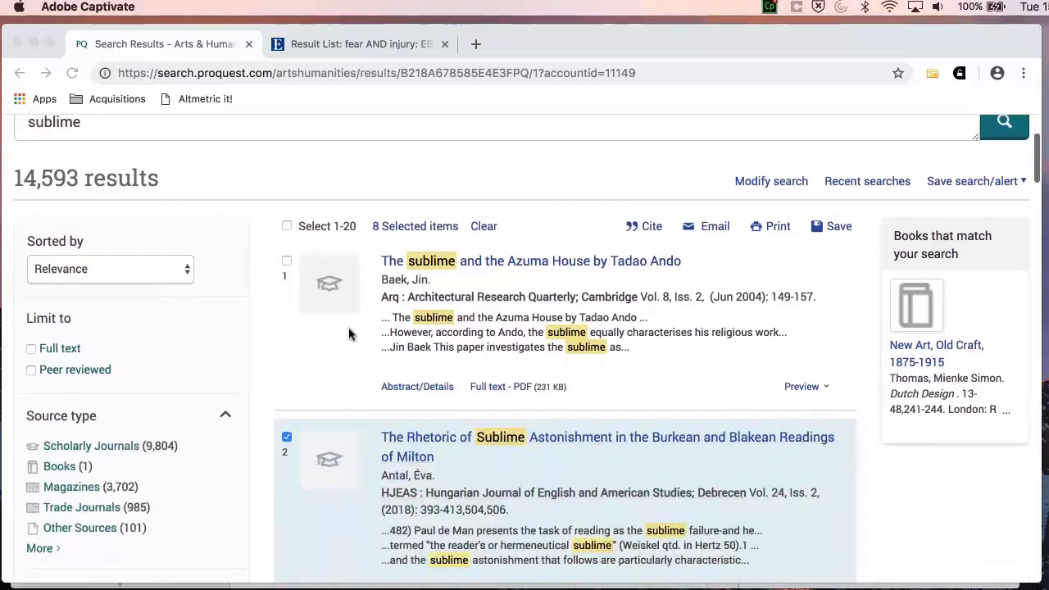
pyautogui.scroll(-3, 349, 333)
pyautogui.scroll(5, 349, 333)
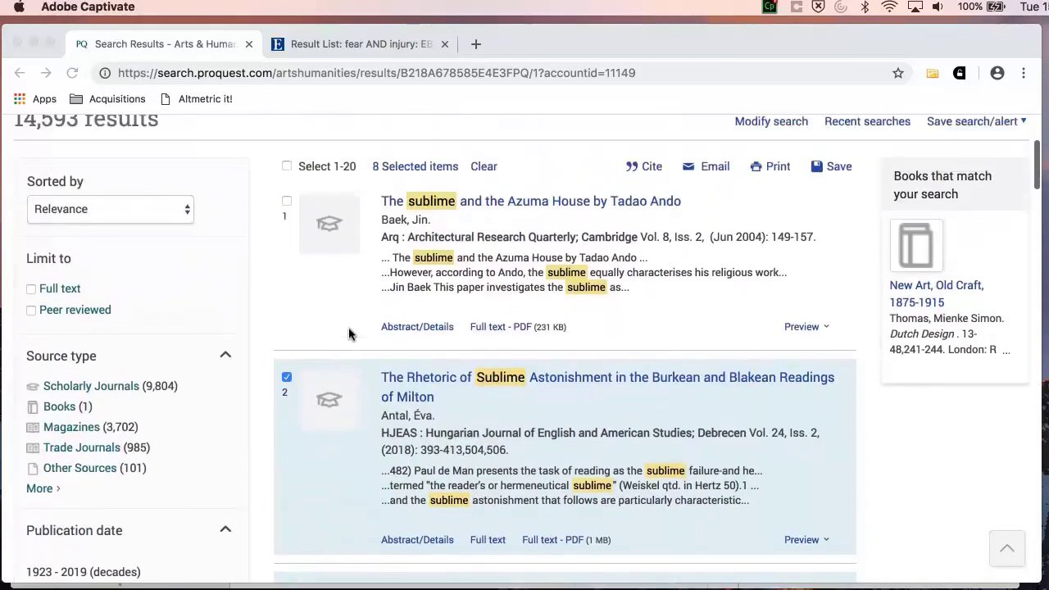
pyautogui.click(289, 267)
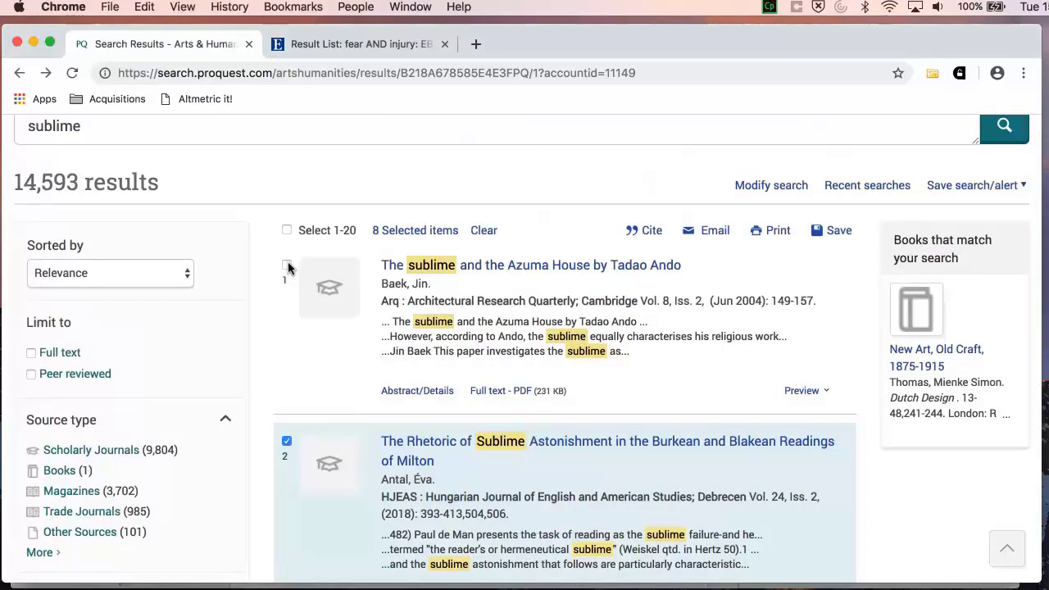
pyautogui.click(286, 266)
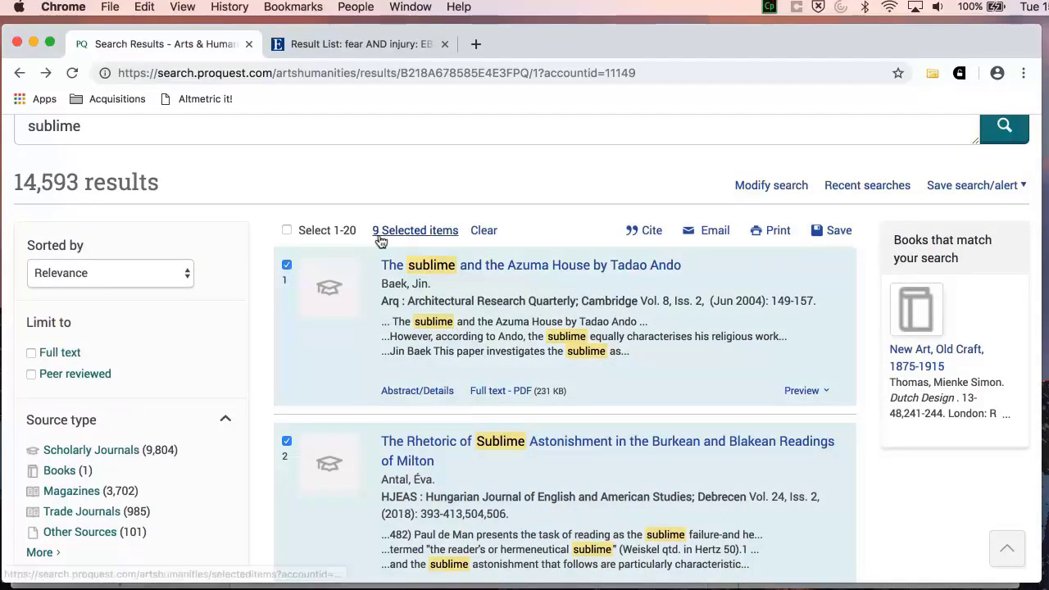
pyautogui.scroll(3, 380, 238)
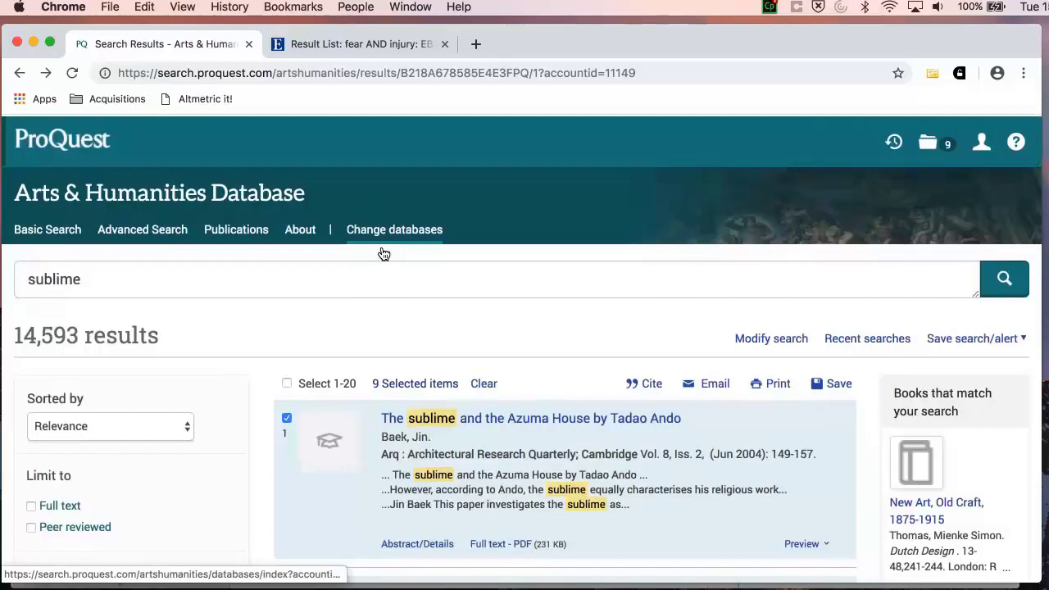
# Step: Open the list of selected ProQuest items and bring up its save and export formats, including RIS
pyautogui.click(412, 381)
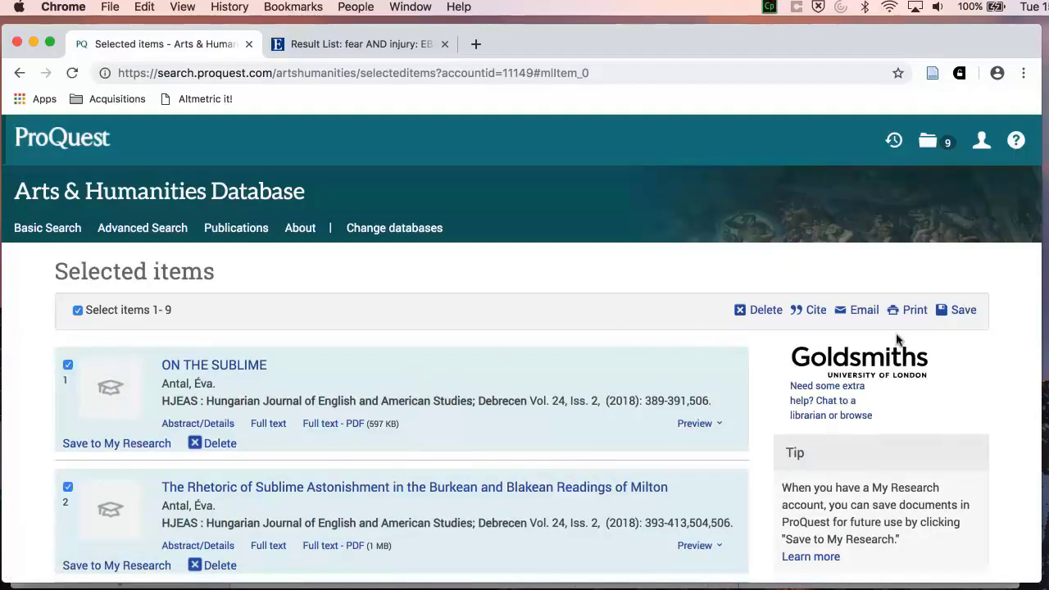
pyautogui.click(964, 319)
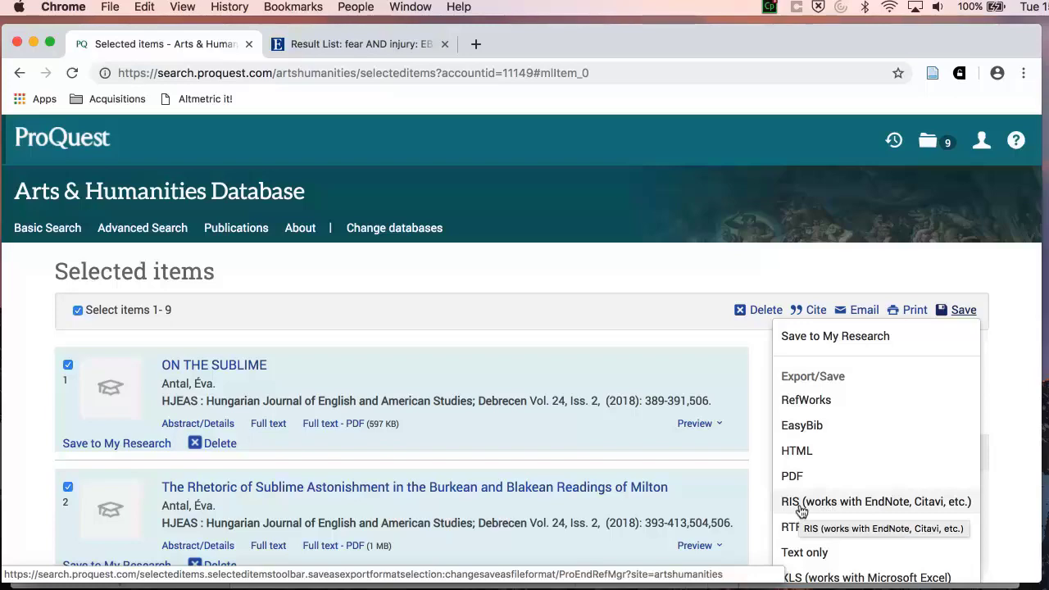
# Step: Open the EBSCOhost folder from the "fear AND injury" results and bring up the export options for its articles
pyautogui.click(393, 48)
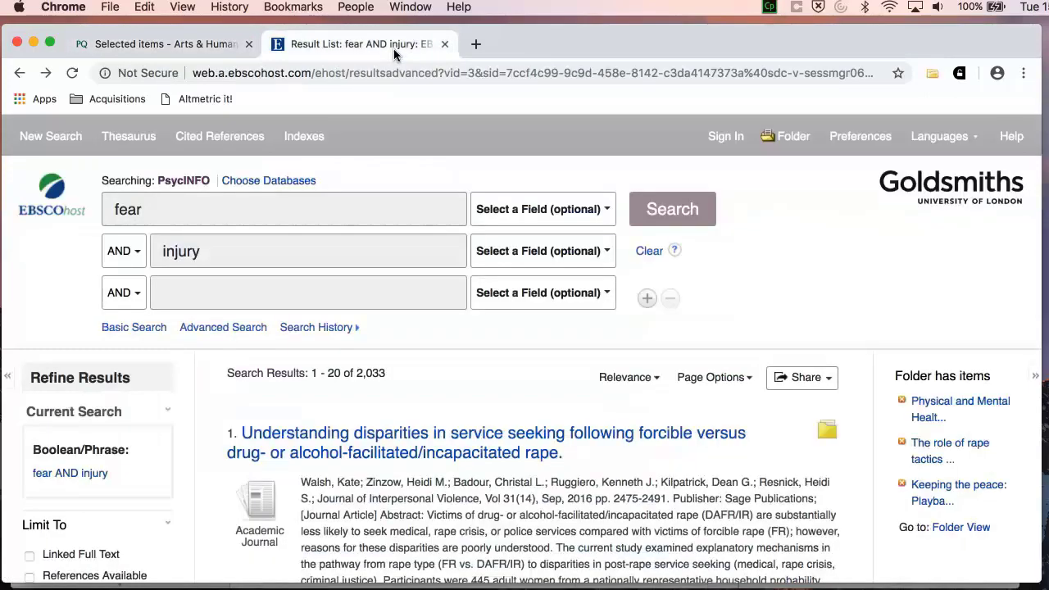
pyautogui.click(952, 528)
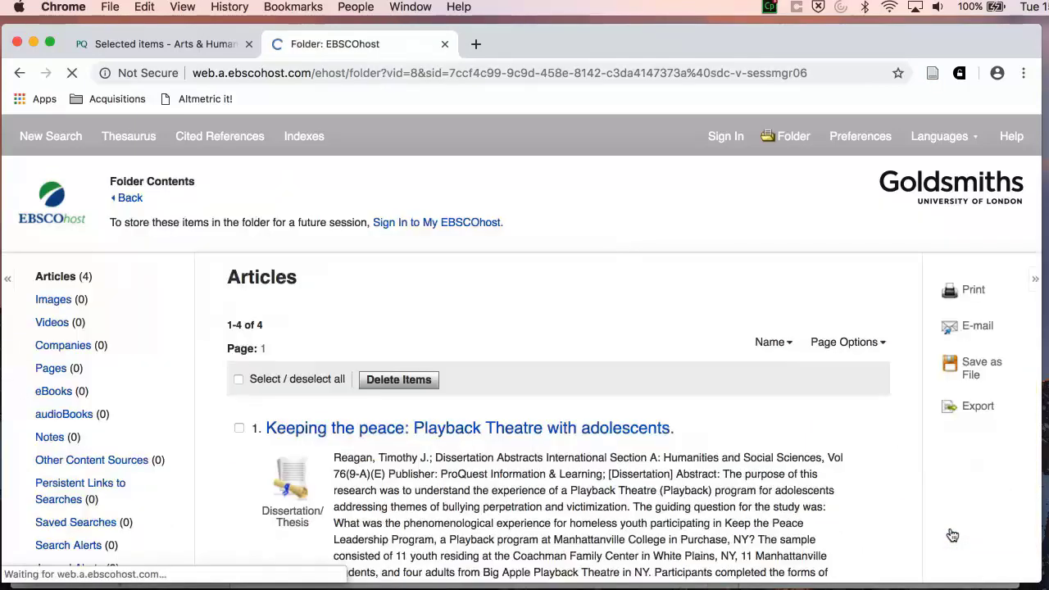
pyautogui.click(975, 408)
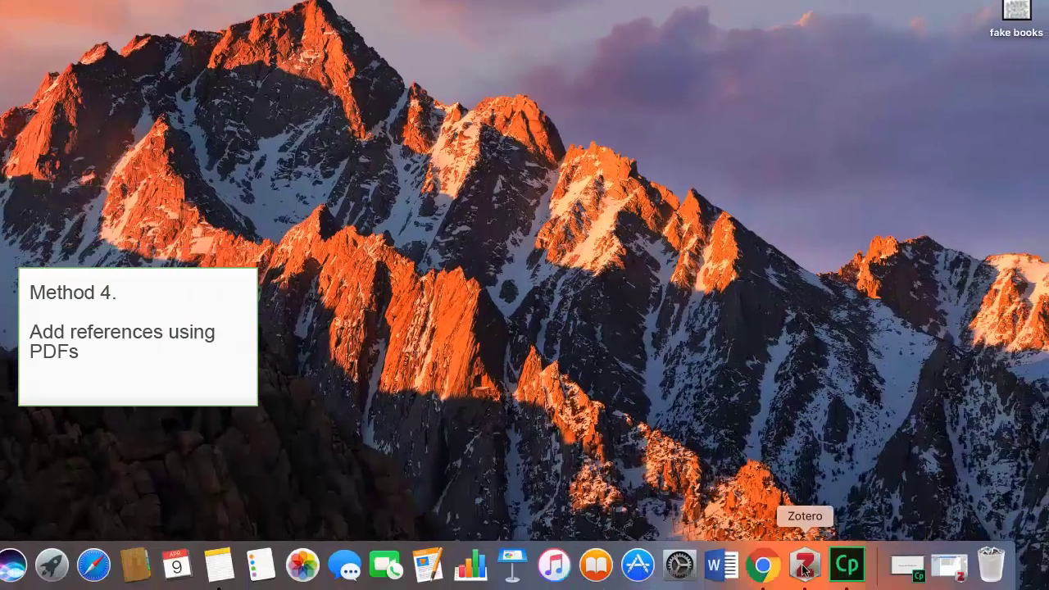
# Step: Switch to Zotero, add the two desktop PDFs to the Zotero training collection and check the details of the resulting references
pyautogui.click(803, 562)
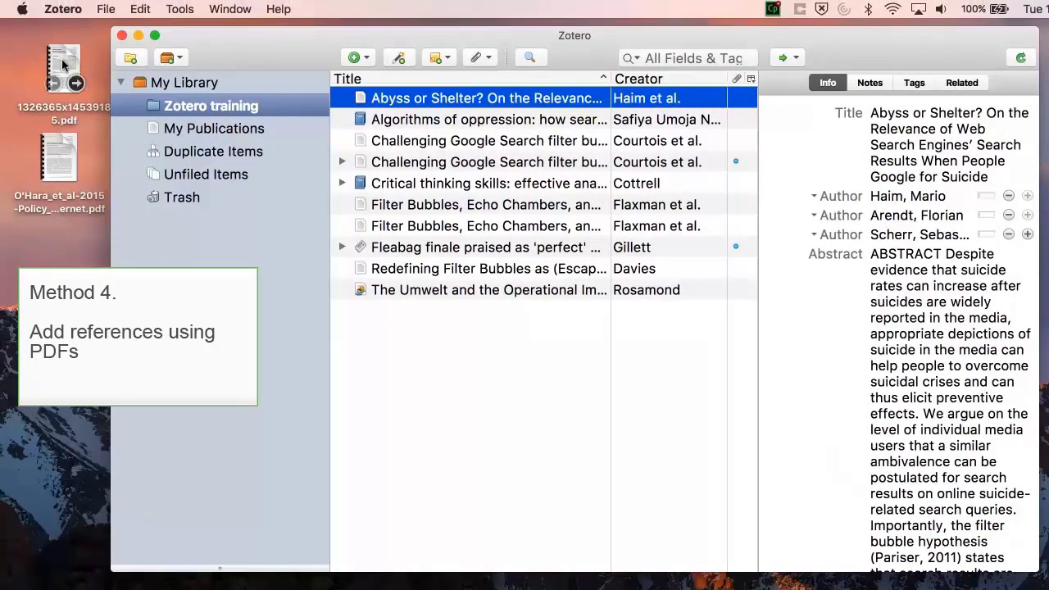
pyautogui.moveTo(61, 58); pyautogui.dragTo(431, 328)
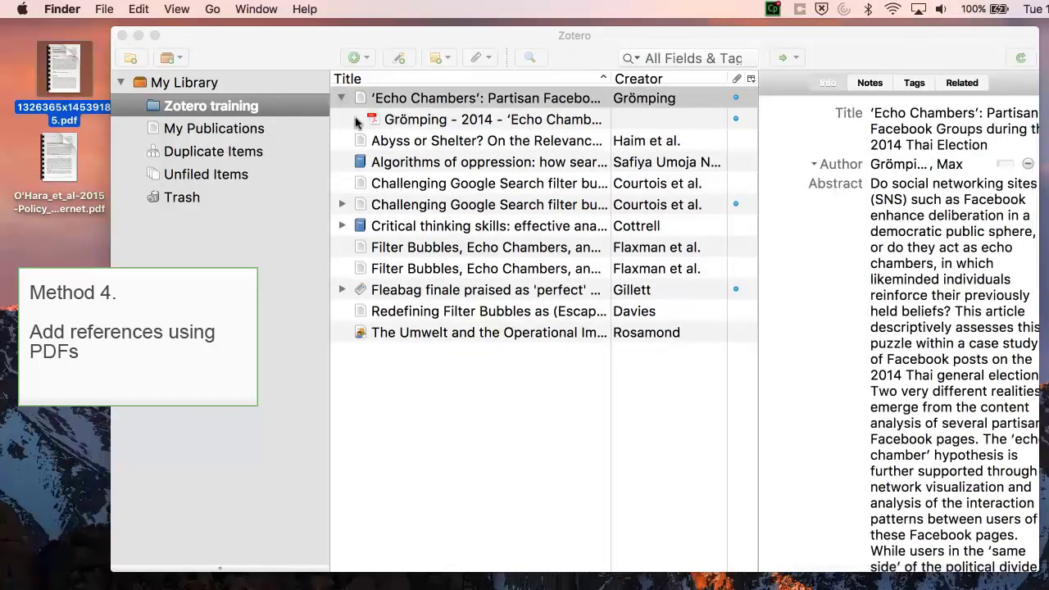
pyautogui.moveTo(59, 149); pyautogui.dragTo(419, 355)
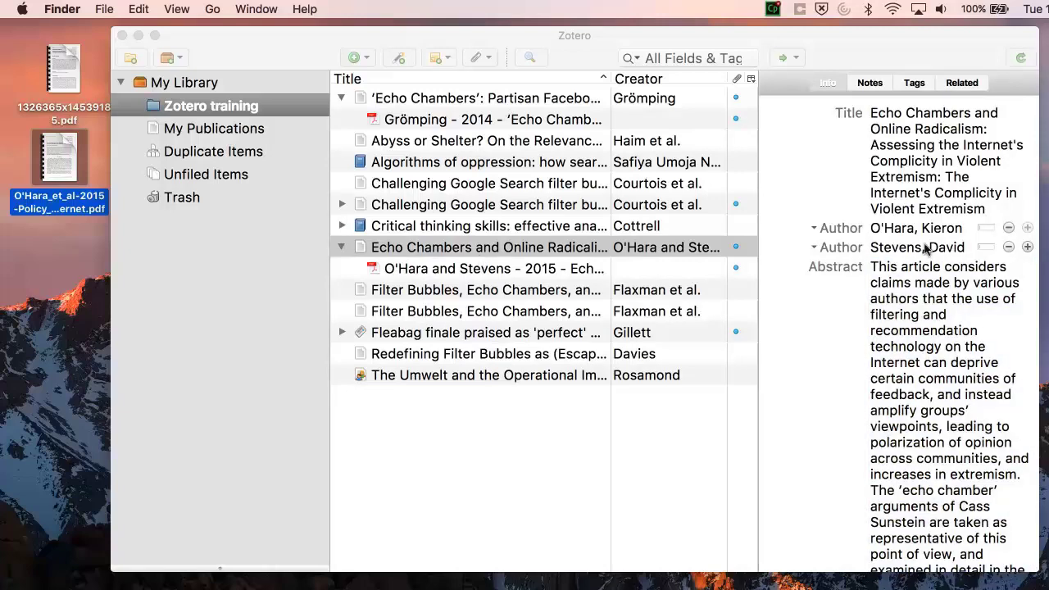
pyautogui.scroll(-5, 942, 238)
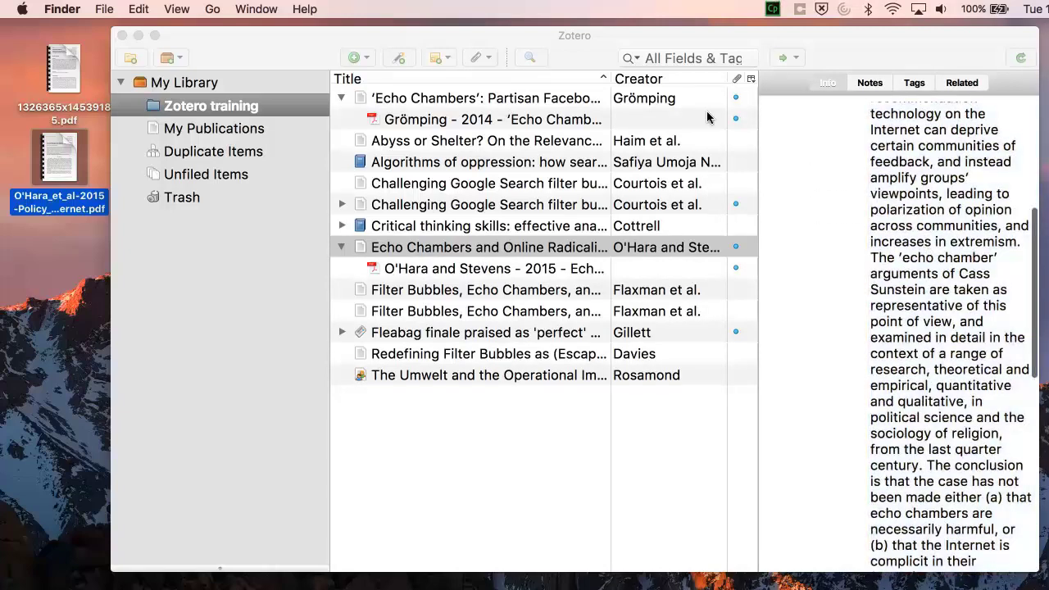
pyautogui.click(522, 100)
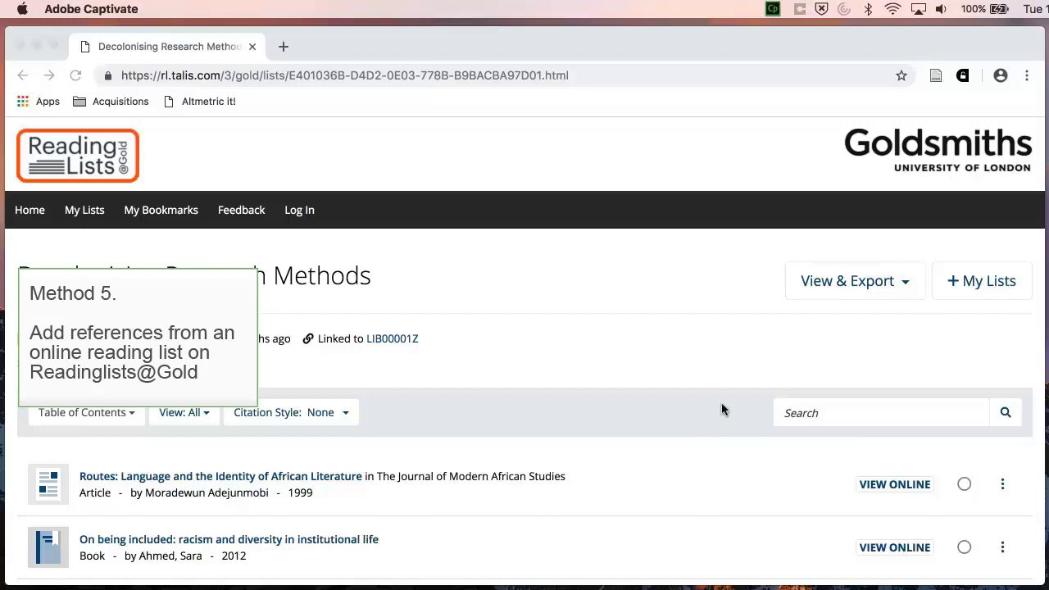
# Step: Export the "Decolonising Research Methods" reading list as RIS in Chrome and import it through the Zotero Connector into Zotero training
pyautogui.scroll(-3, 719, 410)
pyautogui.scroll(-3, 721, 410)
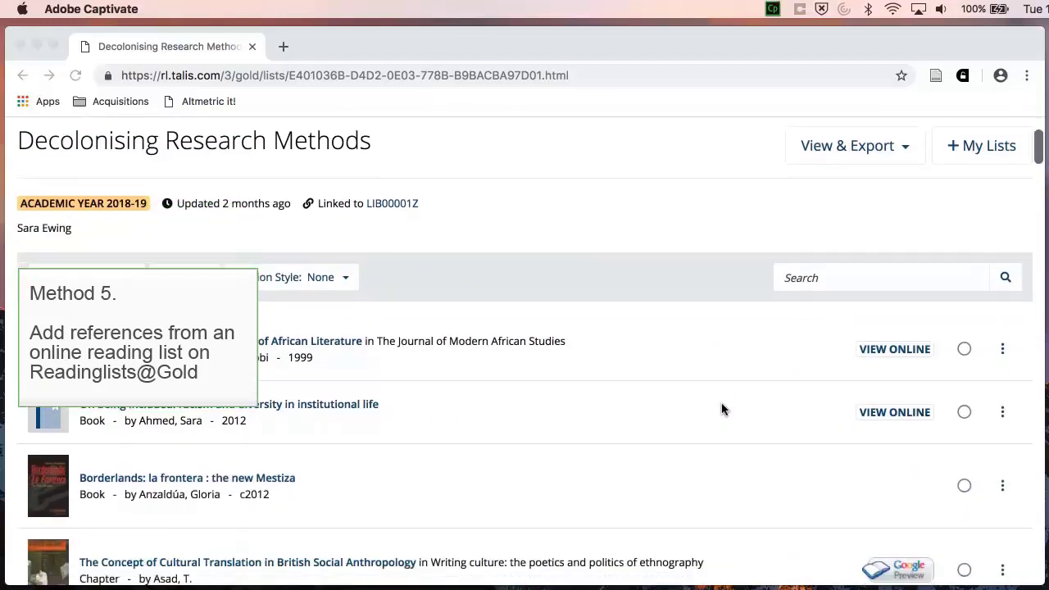
pyautogui.scroll(2, 721, 410)
pyautogui.scroll(4, 721, 409)
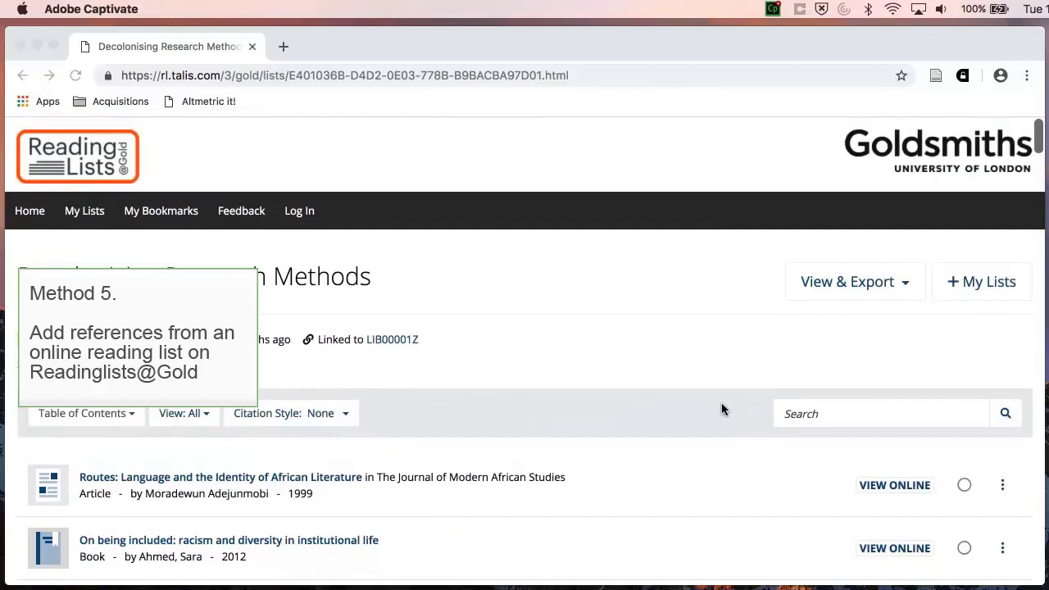
pyautogui.click(900, 286)
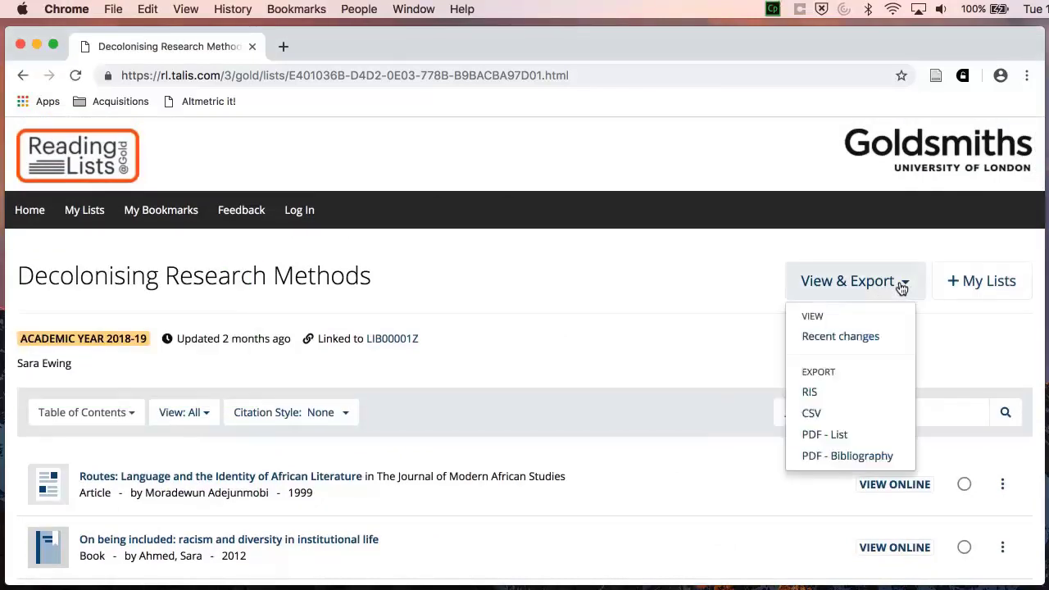
pyautogui.click(809, 393)
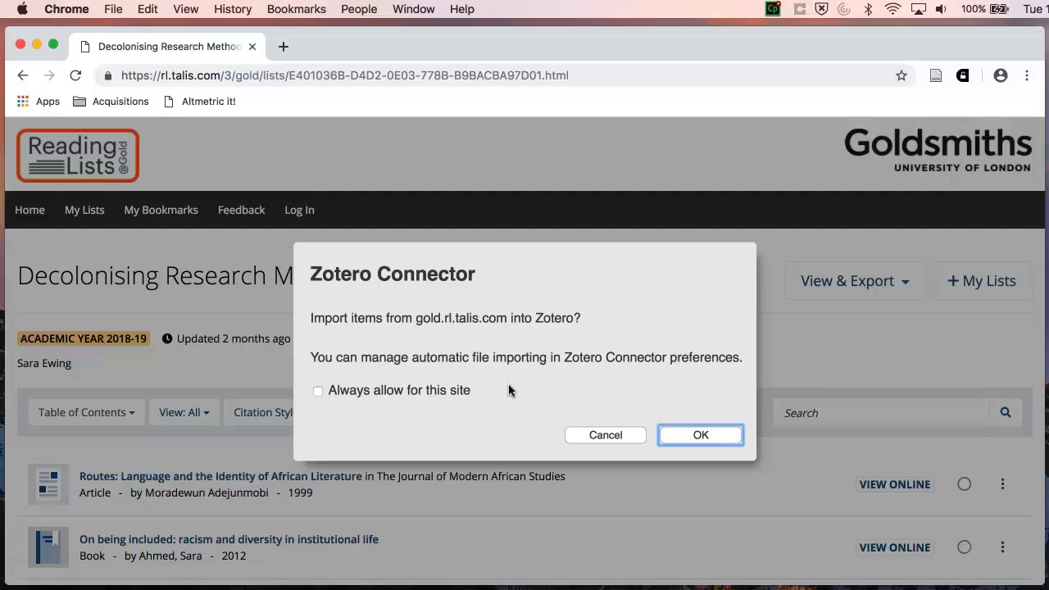
pyautogui.click(679, 443)
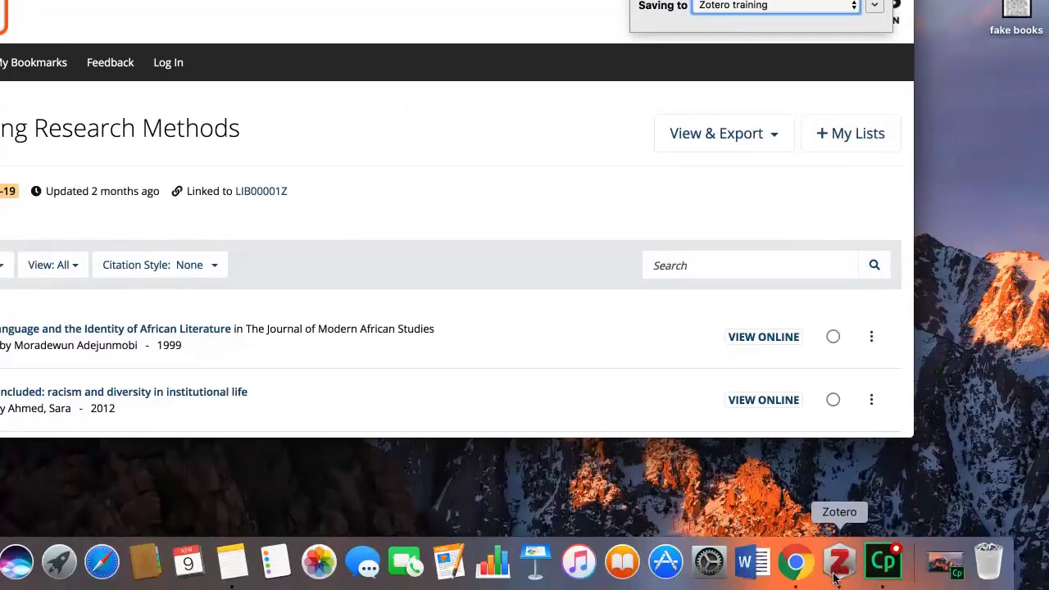
# Step: Switch to Zotero and manually create an E-mail item with the subject "title of email" and the date 2019
pyautogui.click(837, 564)
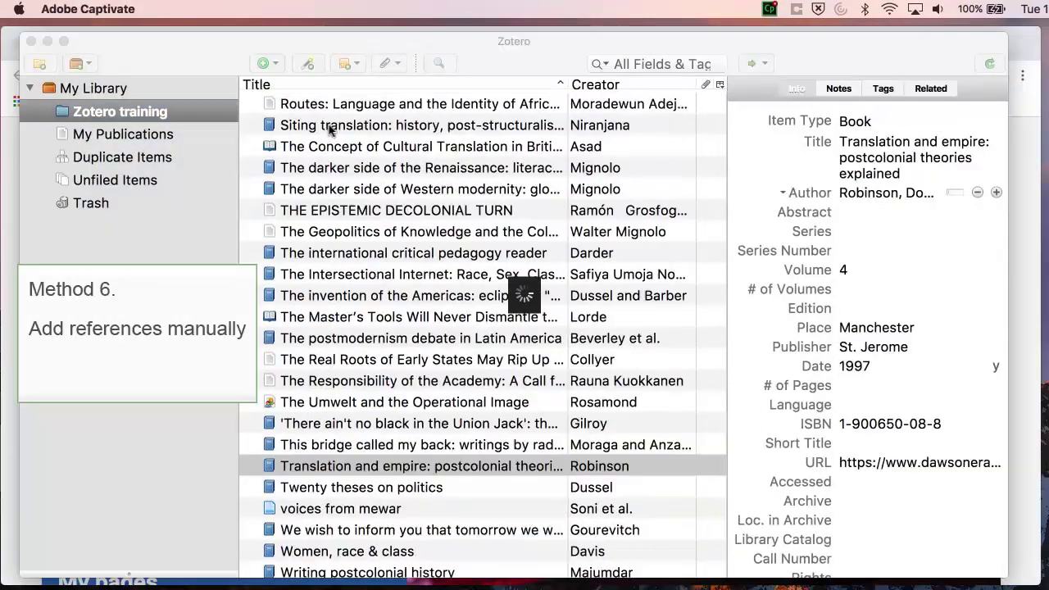
pyautogui.click(266, 65)
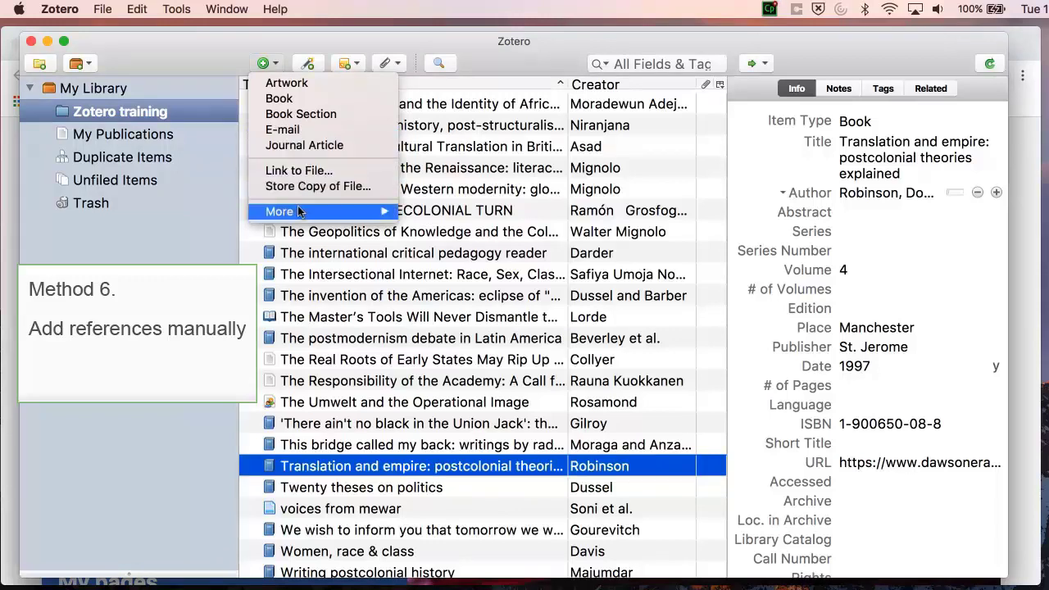
pyautogui.moveTo(299, 212)
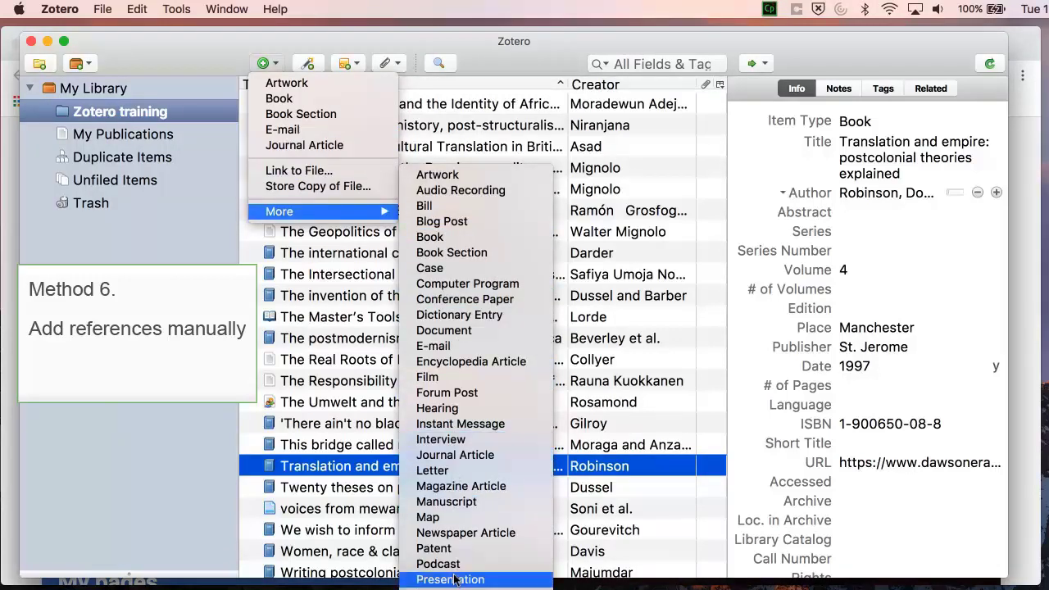
pyautogui.click(445, 346)
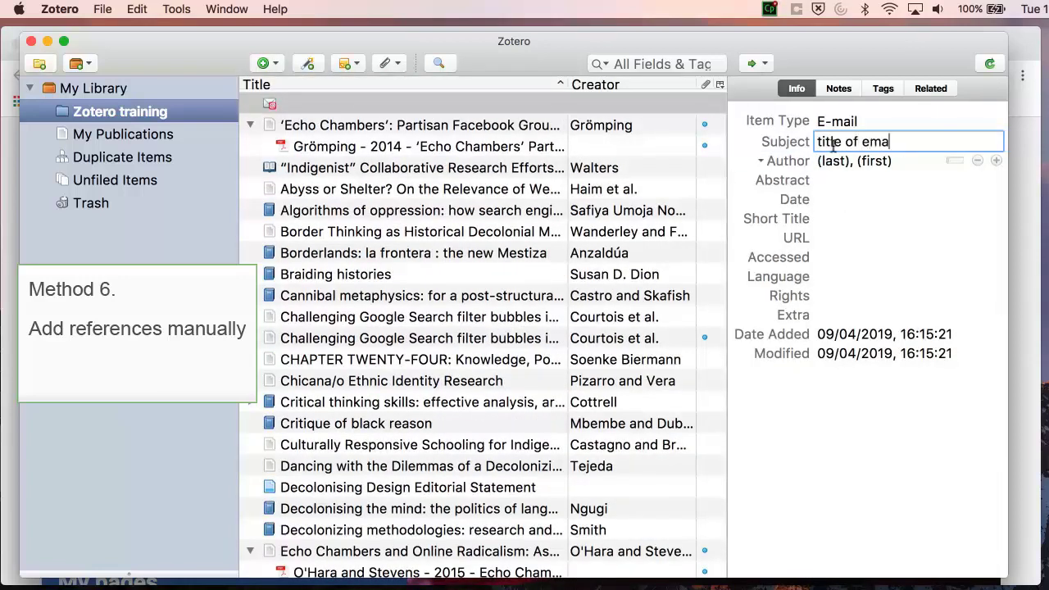
pyautogui.click(832, 198)
pyautogui.write('2019')
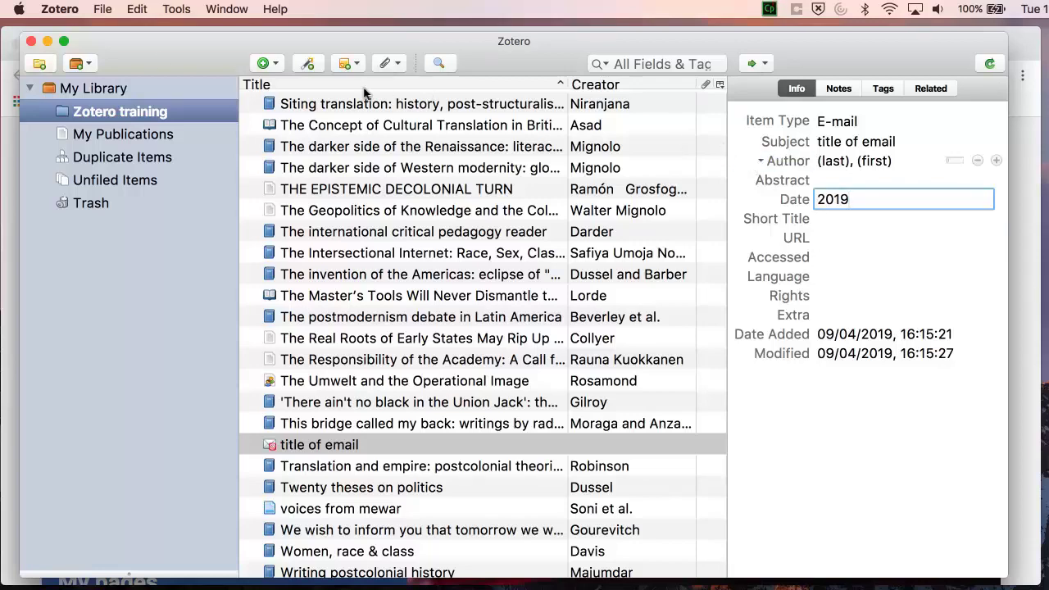
# Step: Minimise Zotero and examine the Harvard citation order for personal communications on the Cite Them Right website in Chrome
pyautogui.click(49, 42)
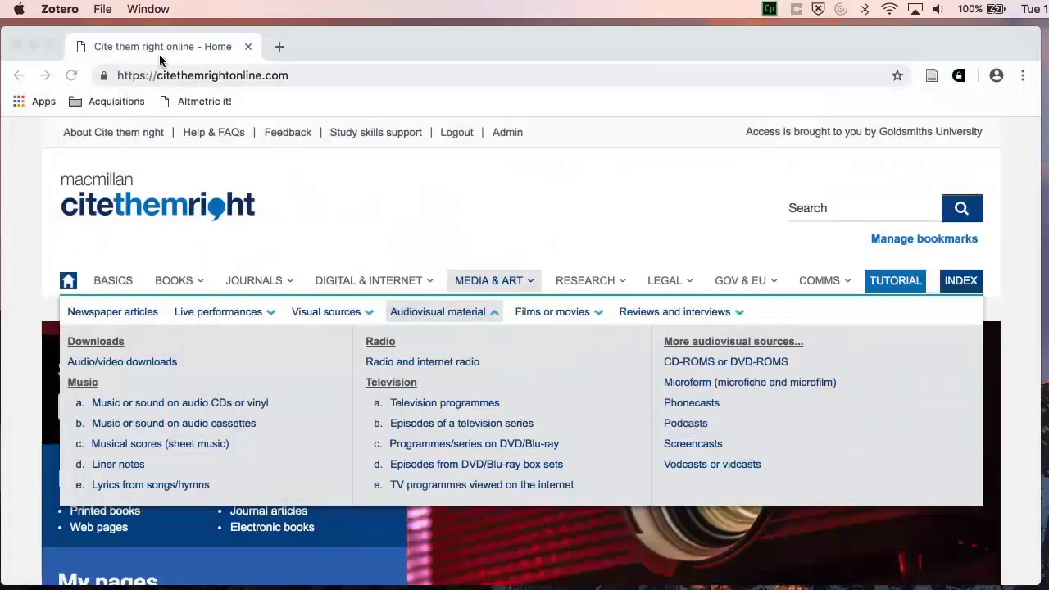
pyautogui.click(246, 187)
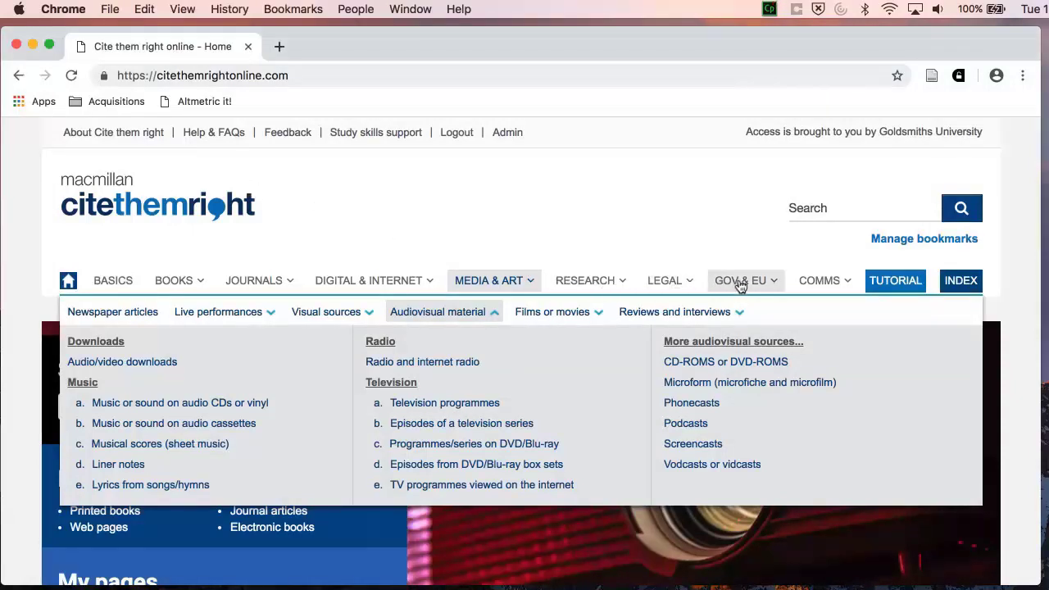
pyautogui.click(819, 283)
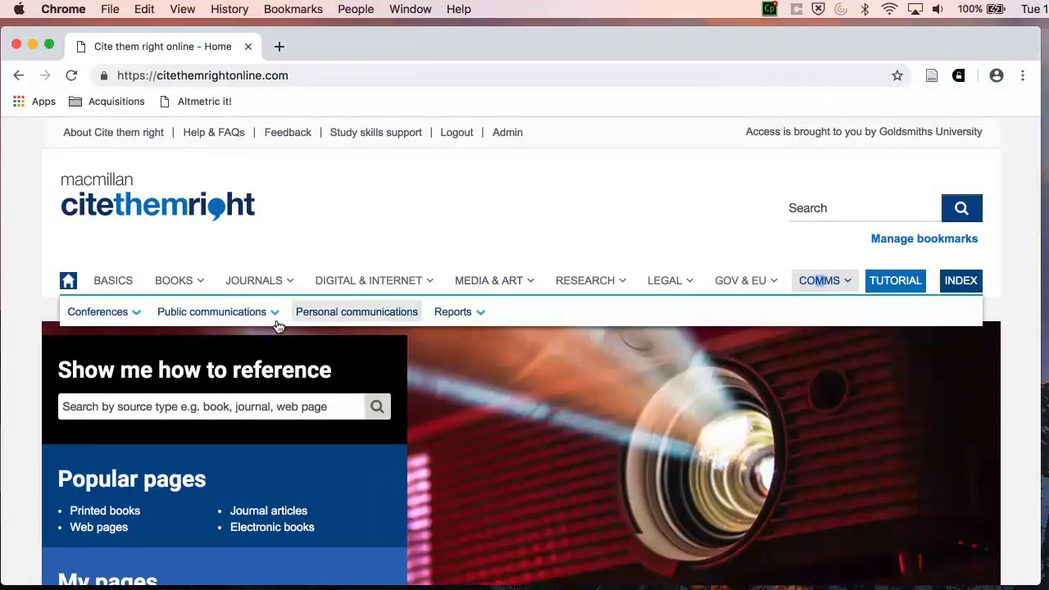
pyautogui.click(339, 317)
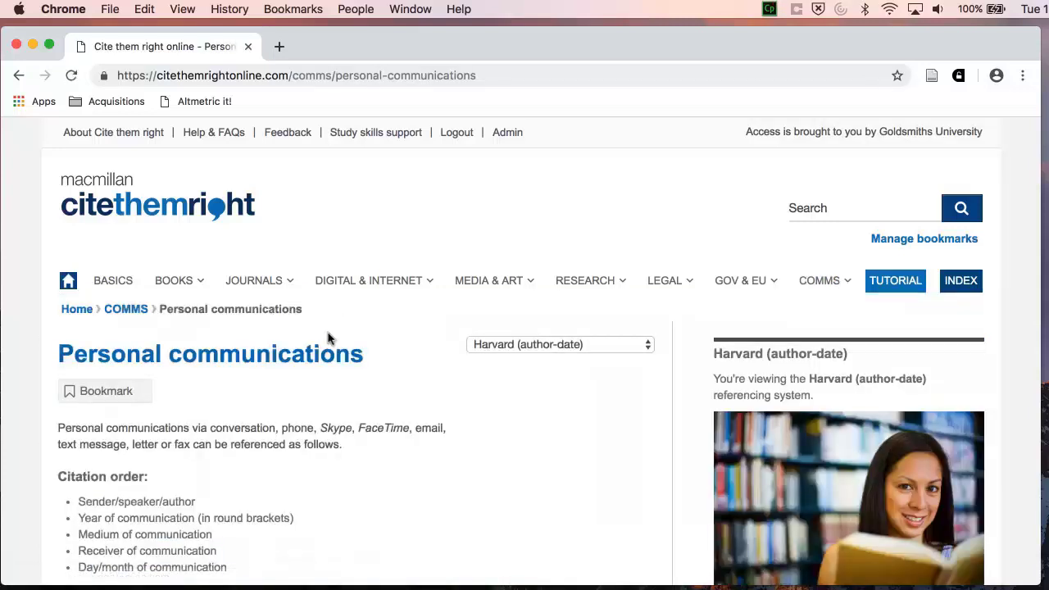
pyautogui.scroll(-2, 330, 339)
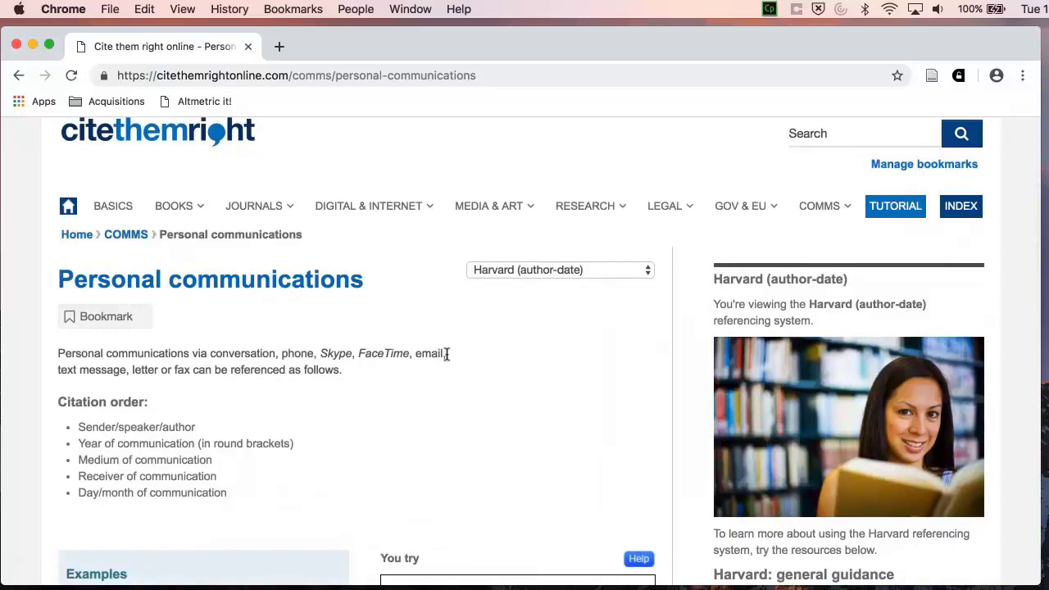
pyautogui.scroll(-3, 446, 354)
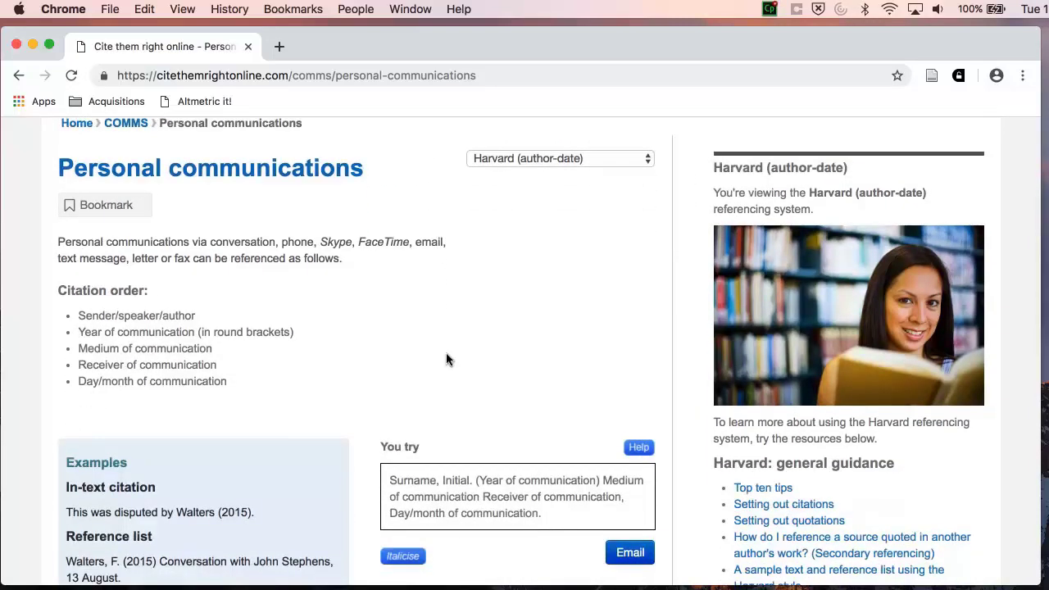